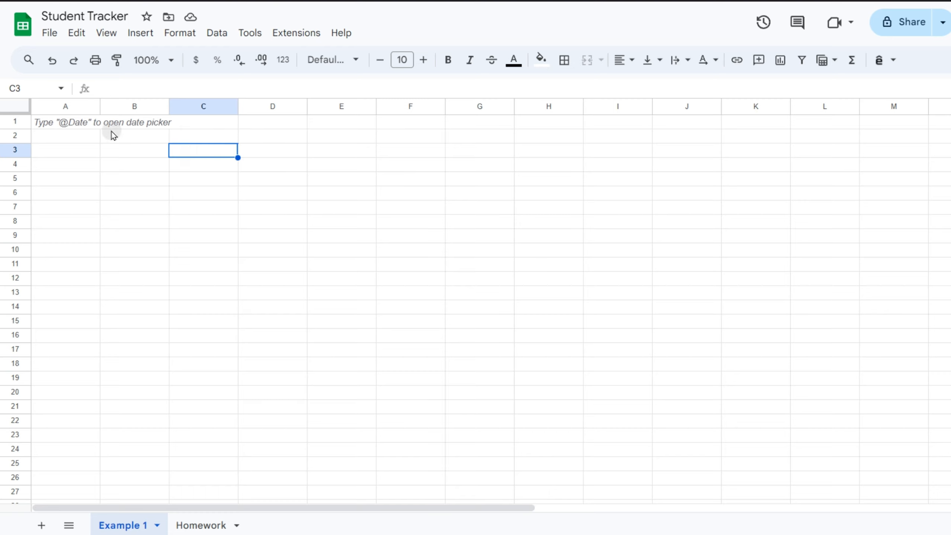
- Enter the column headings First Name in A1 and Last Name in B1
left_click(71, 122)
type("First Na")
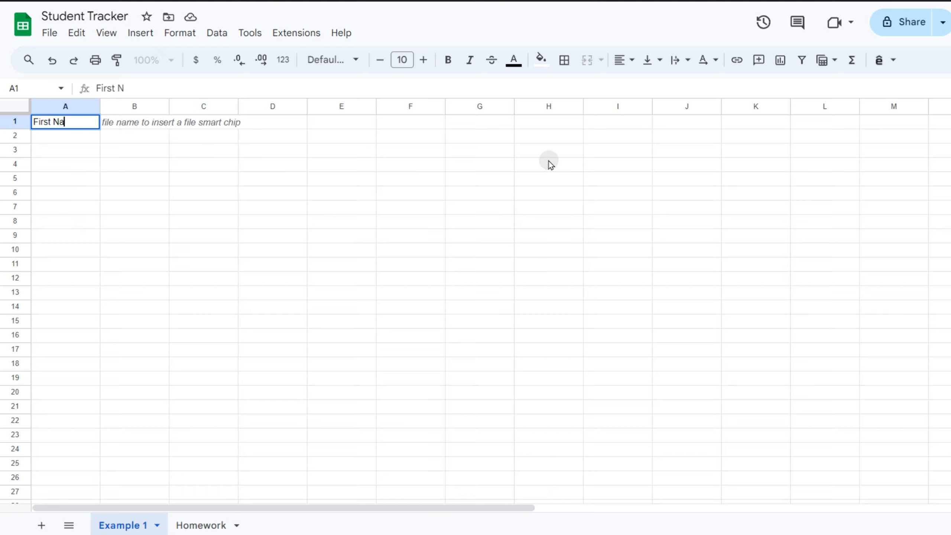
type("me")
key("Tab")
type("La")
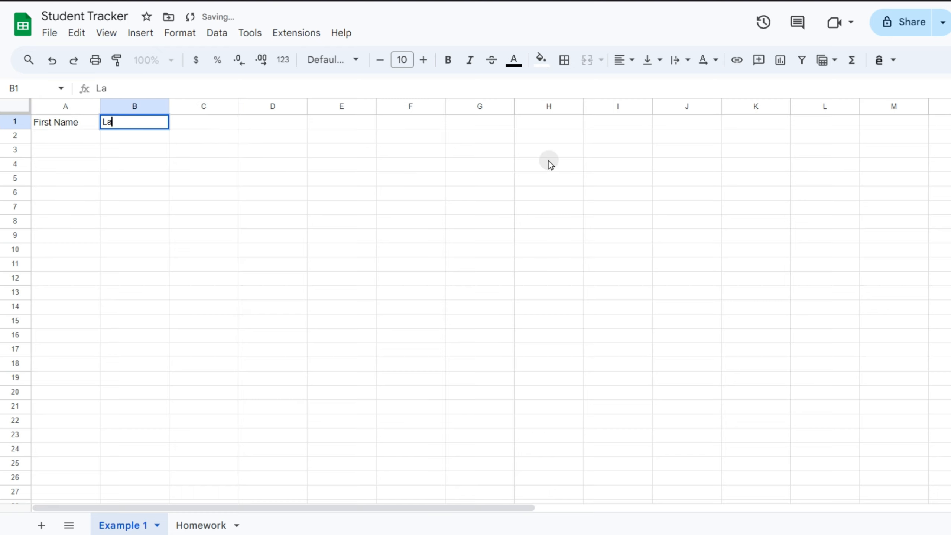
type("st Name")
key("Tab")
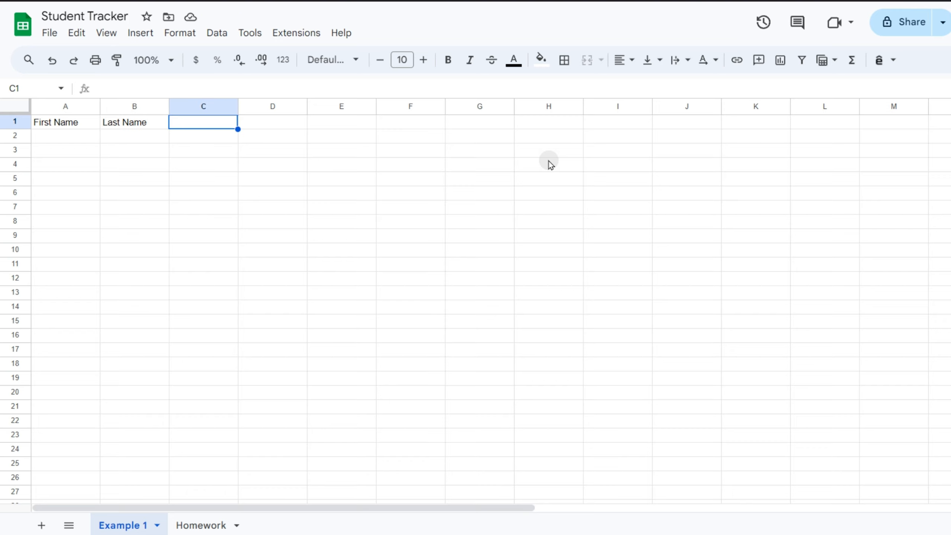
- Enter the headings Reading Skill, Writing Skill, Speaking Skill and Final Test in C1 to F1
type("Read")
key("Tab")
type("F")
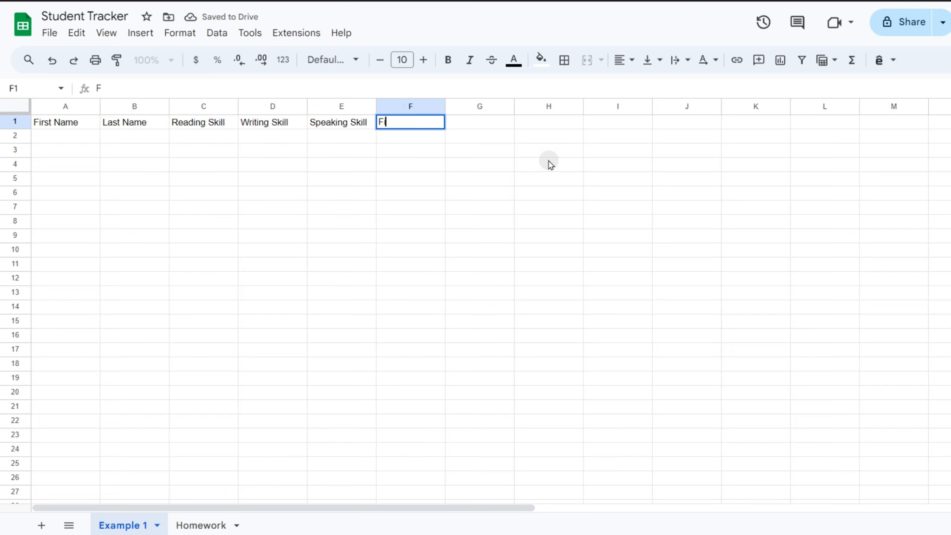
type("inal Test")
key("Tab")
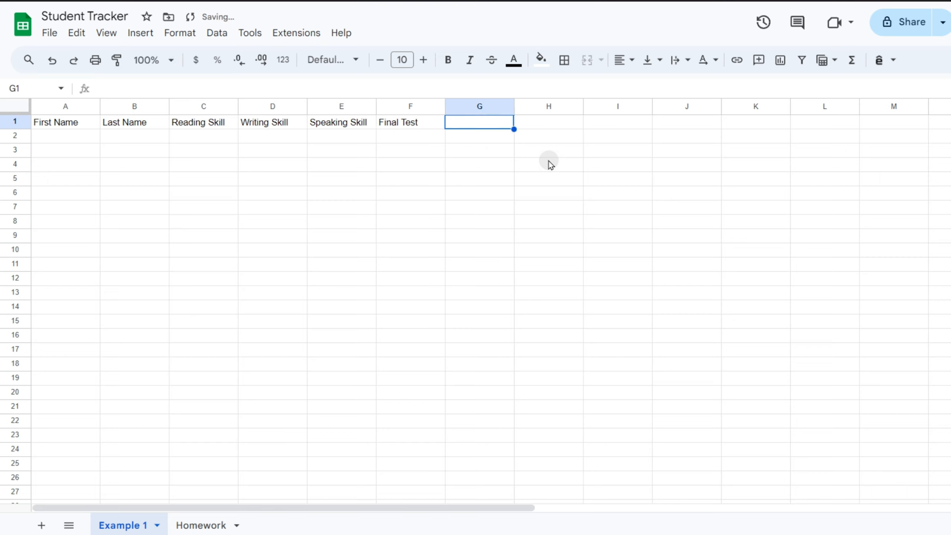
- Enter the headings Review in G1 and Evaluation in H1
type("Review")
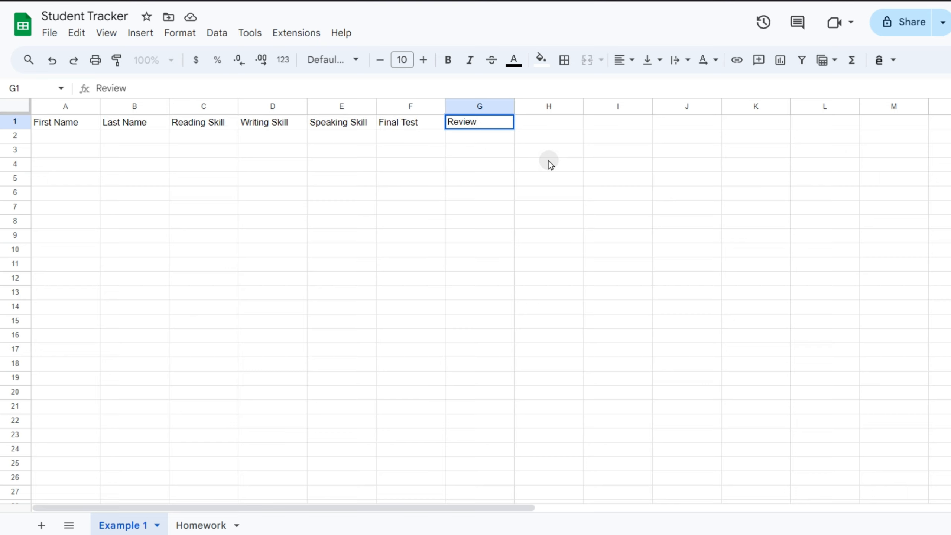
key("Tab")
type("E")
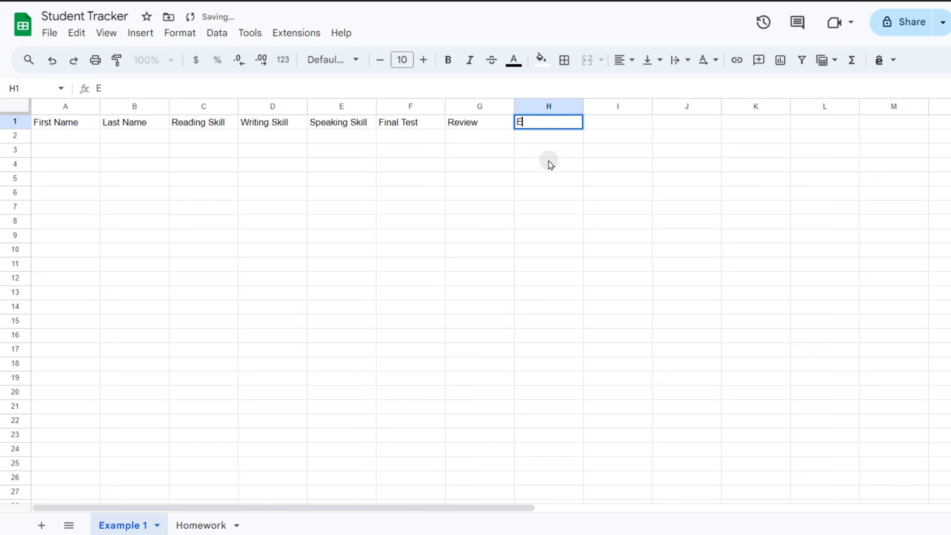
type("valuation")
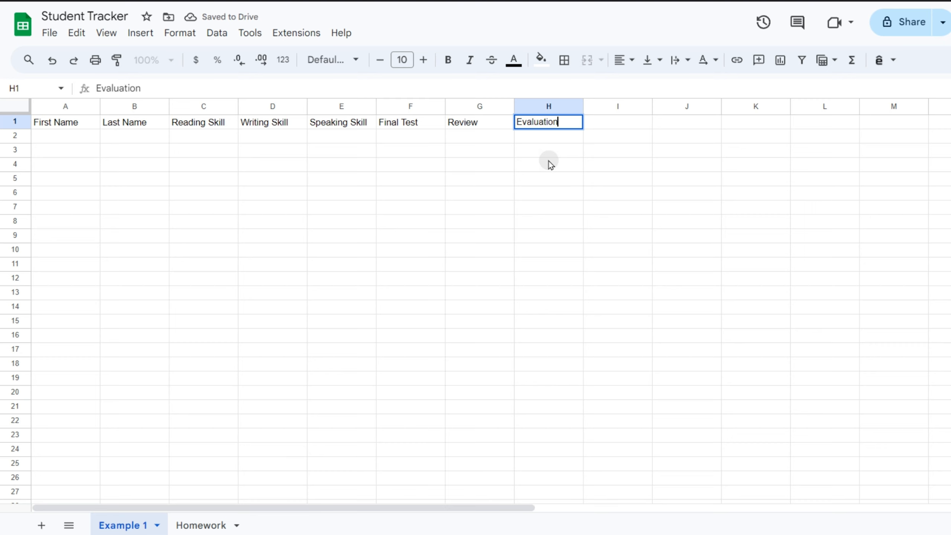
key("Tab")
- Enter the headings Need Feedback in I1 and Feedback Date in J1
type("Need ")
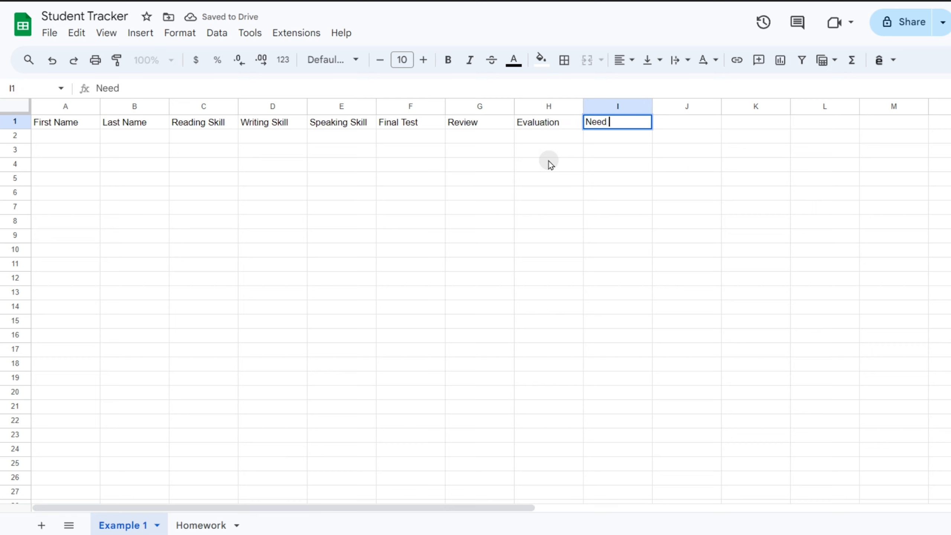
type("Feedback")
key("Tab")
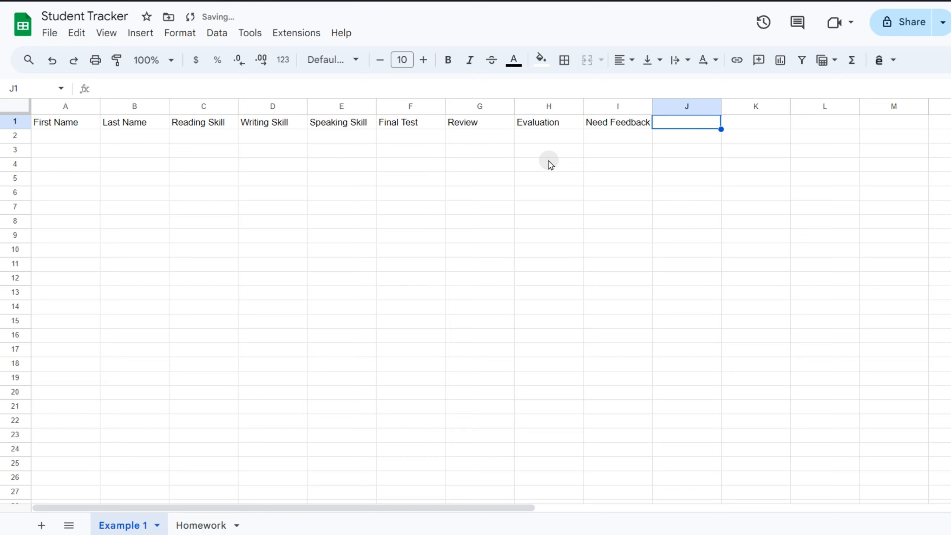
type("Feedback Da")
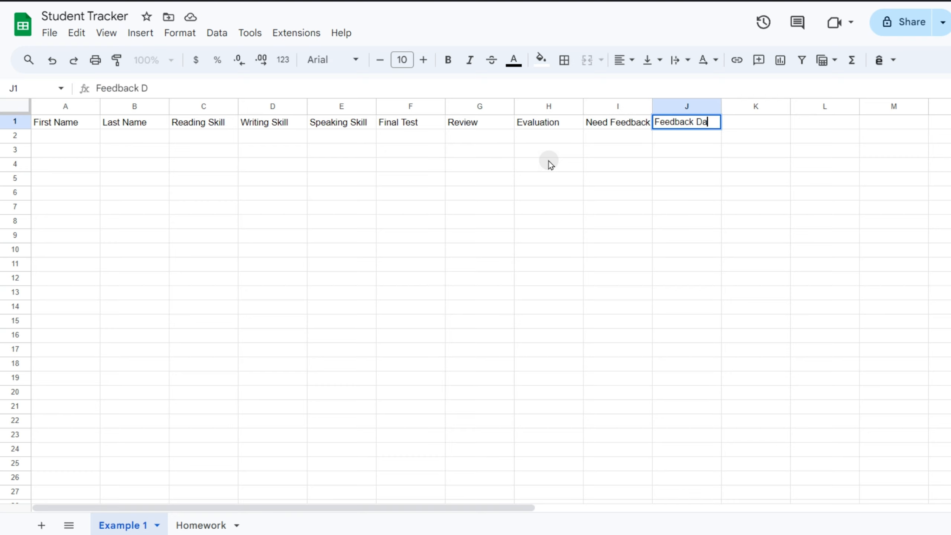
type("te")
key("Return")
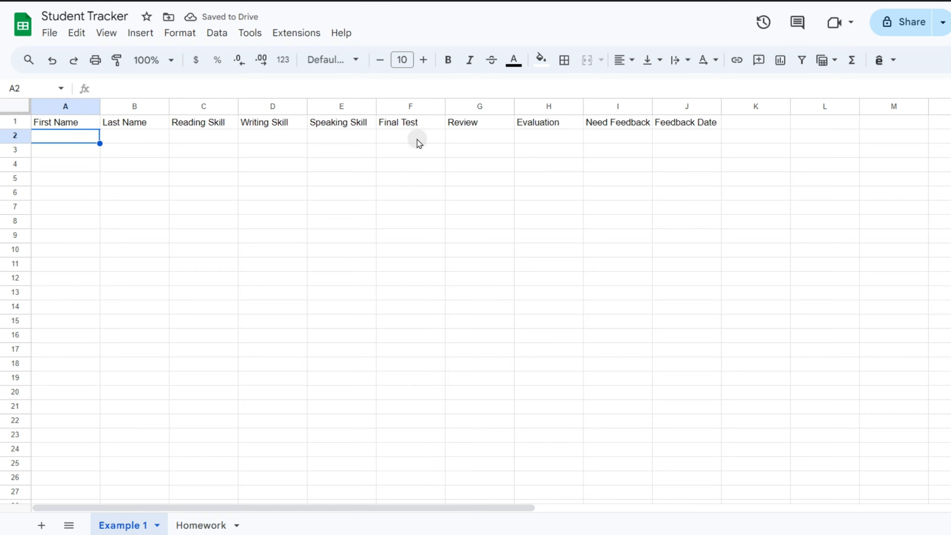
- Fill A2:B6 with the first and last names of five students and make the header row bold
left_click(15, 121)
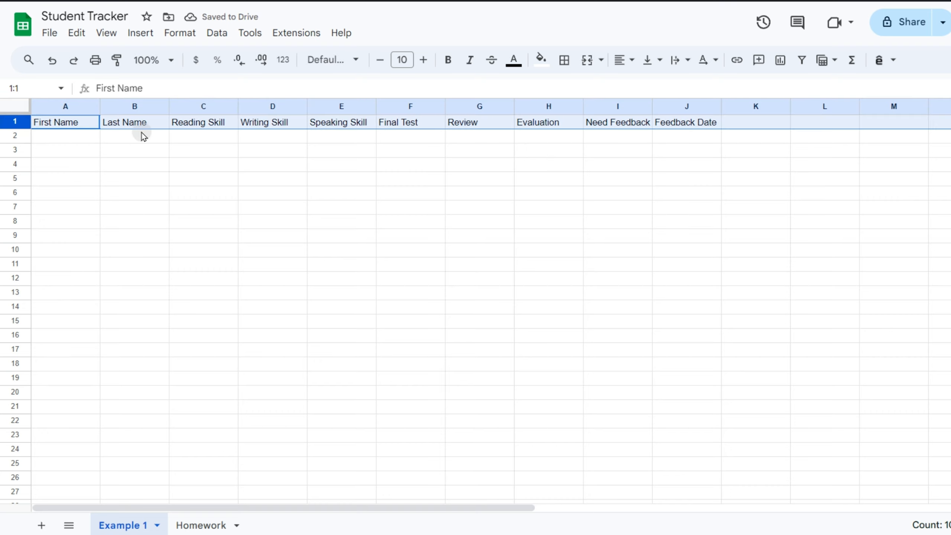
left_click(90, 135)
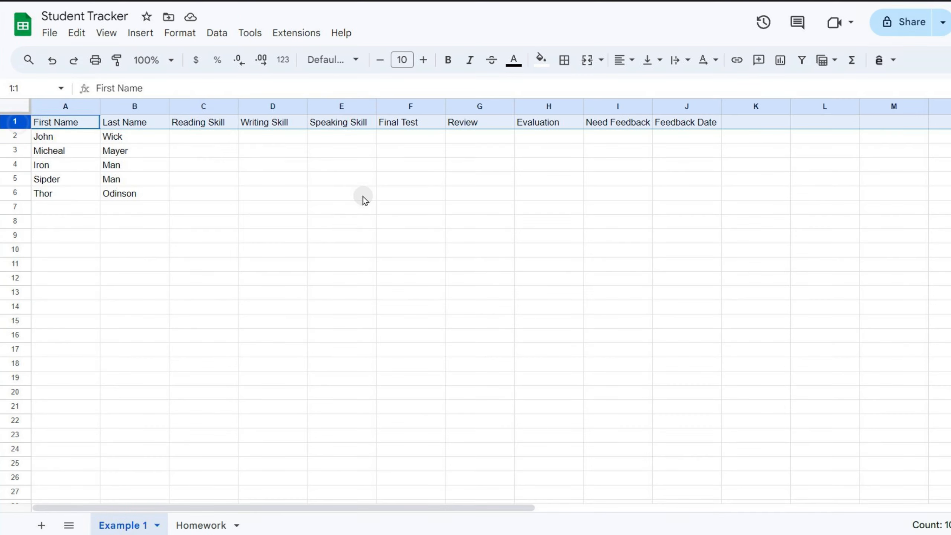
left_click(448, 60)
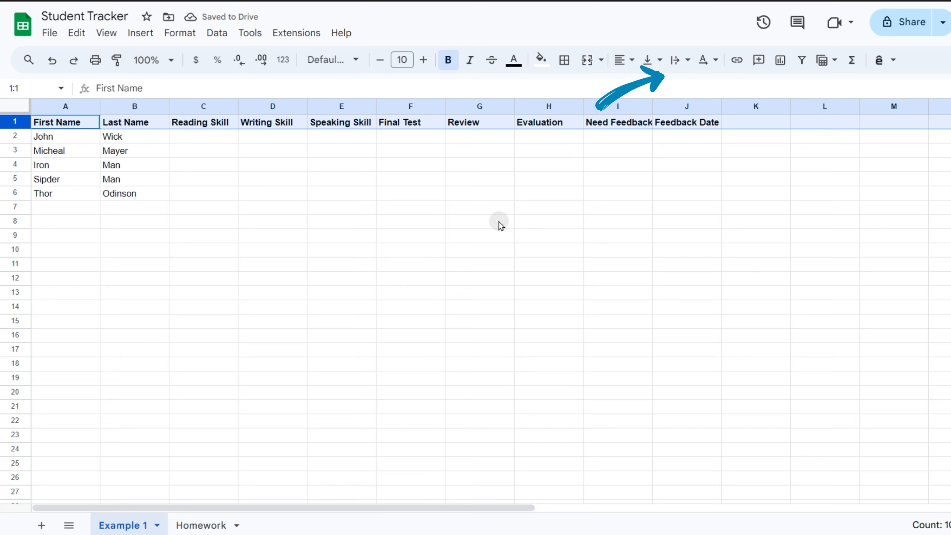
- Try rotating the header row text upward by 45 degrees and then tilting it downward
left_click(716, 65)
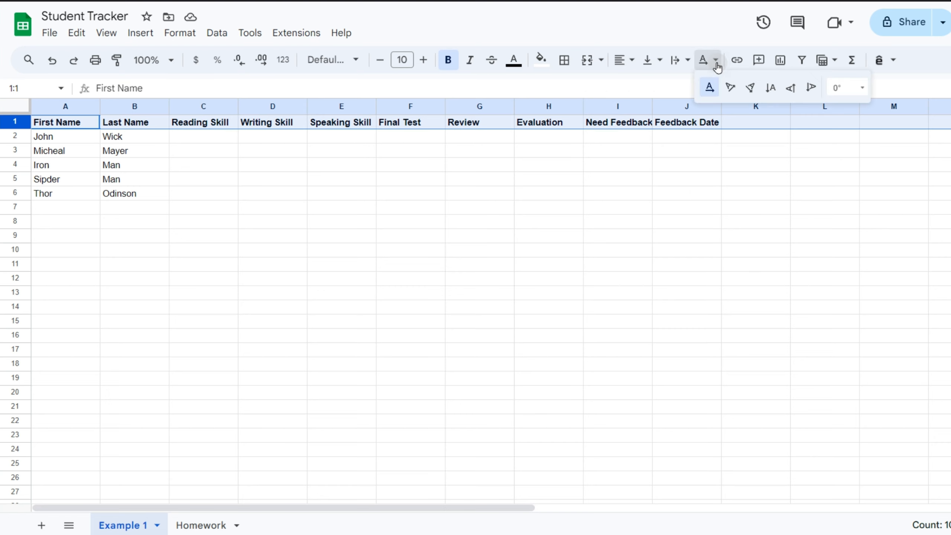
left_click(730, 90)
left_click(711, 70)
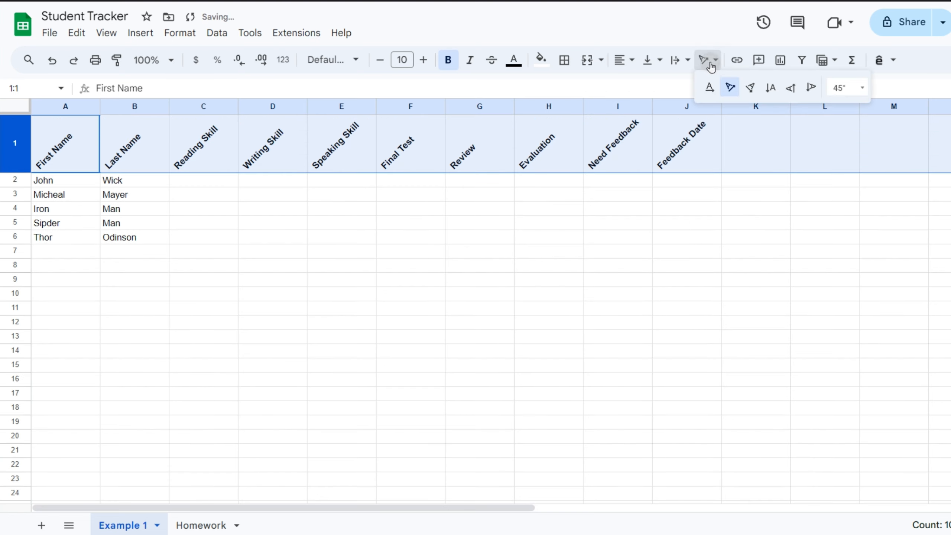
left_click(756, 90)
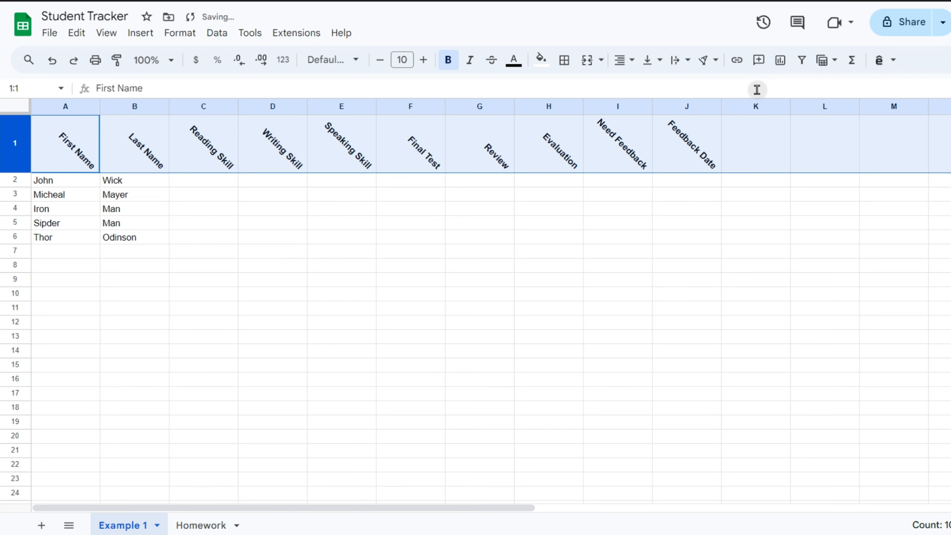
- Set a custom rotation angle of 10 degrees for the header row text
left_click(710, 61)
left_click(842, 89)
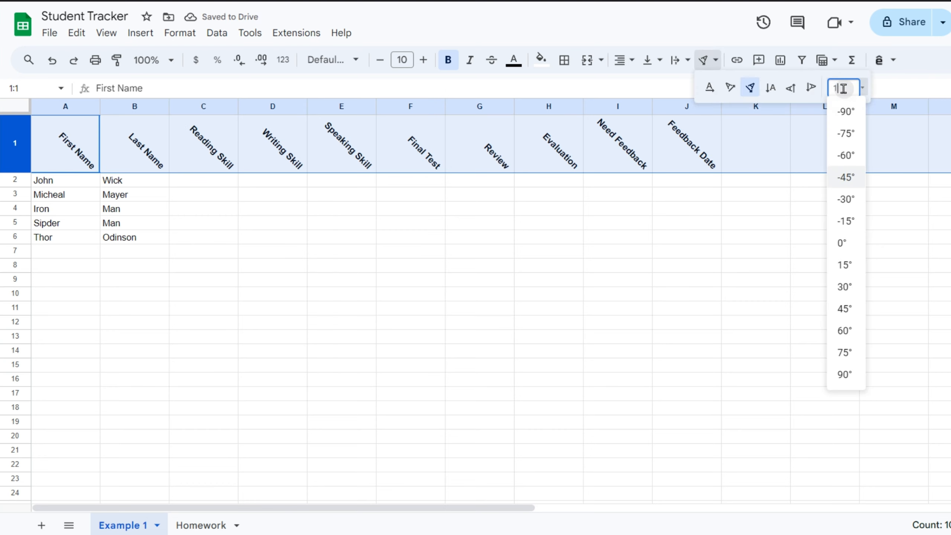
type("10")
key("Return")
left_click(696, 180)
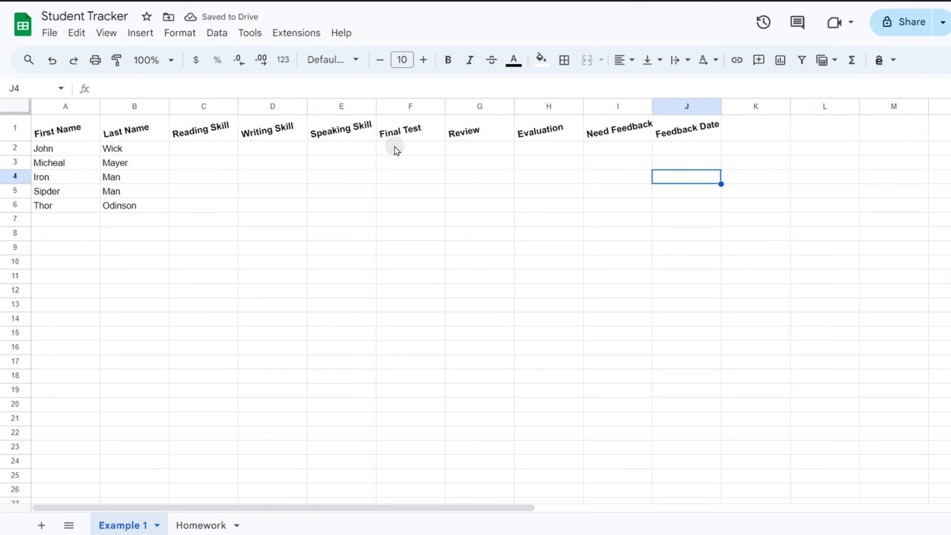
- Narrow column E slightly and widen column I a little by hand
left_click_drag(376, 105, 374, 106)
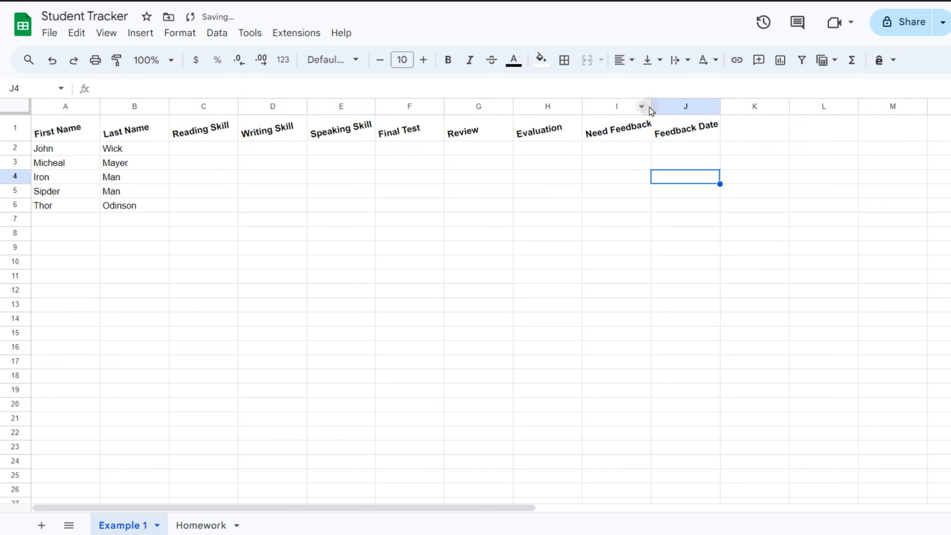
left_click_drag(650, 106, 656, 105)
left_click_drag(724, 106, 88, 109)
left_click(88, 108)
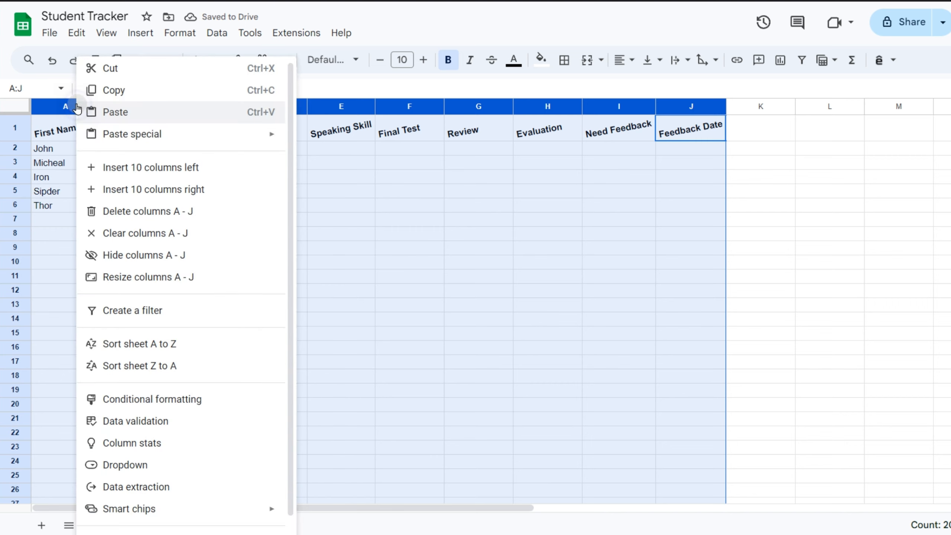
left_click(190, 285)
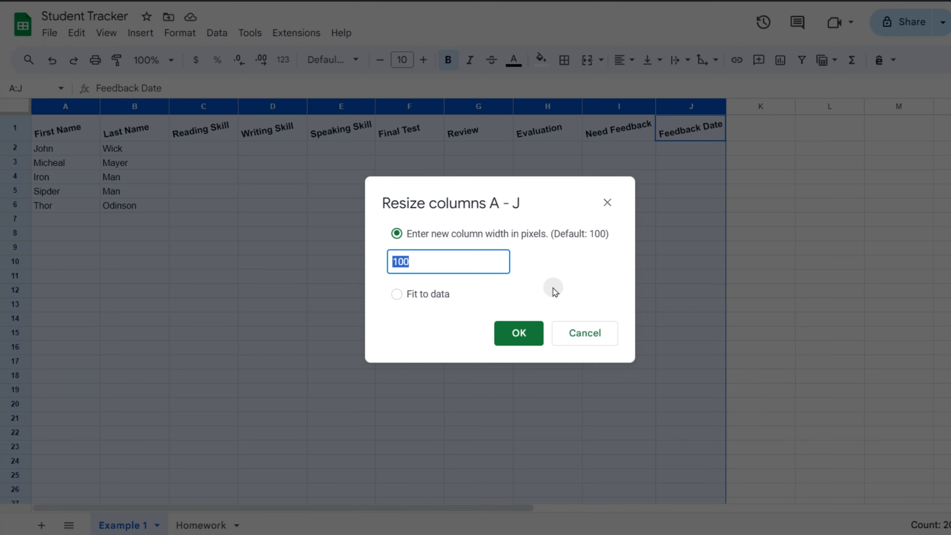
left_click(587, 335)
left_click(528, 233)
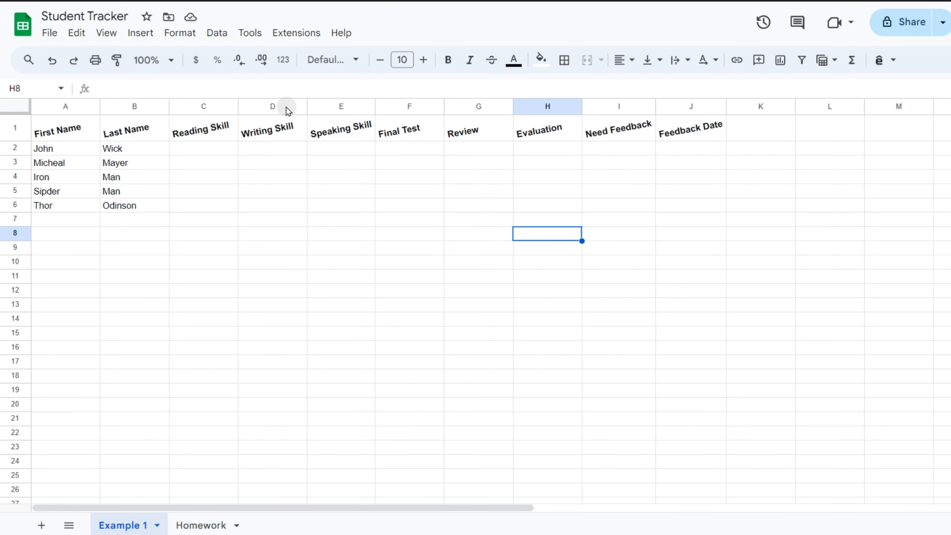
- Center the header row text horizontally and align it vertically to the middle
left_click(14, 128)
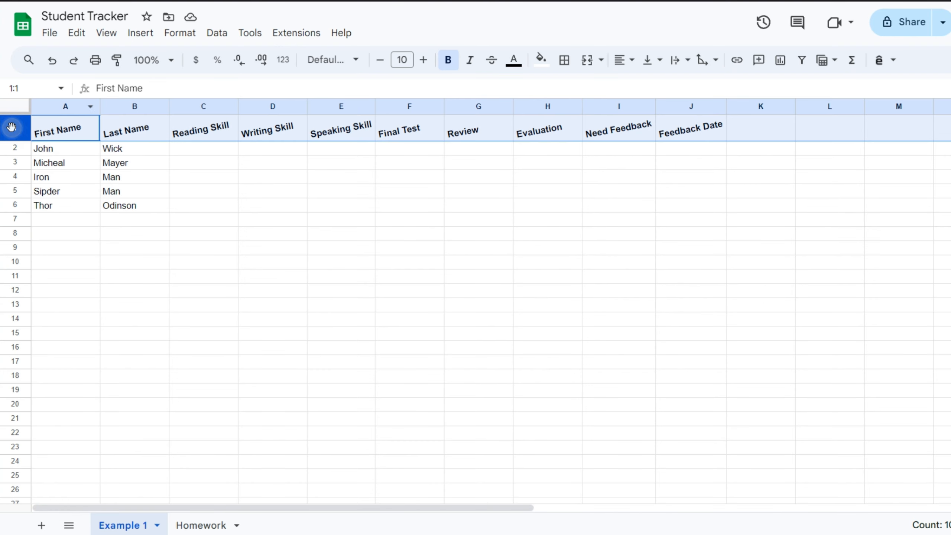
left_click(625, 70)
left_click(641, 81)
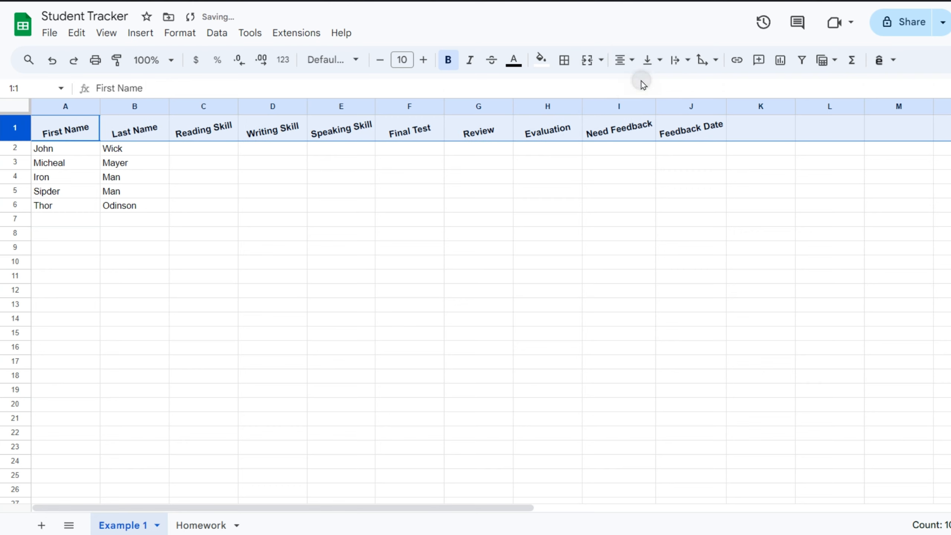
left_click(651, 65)
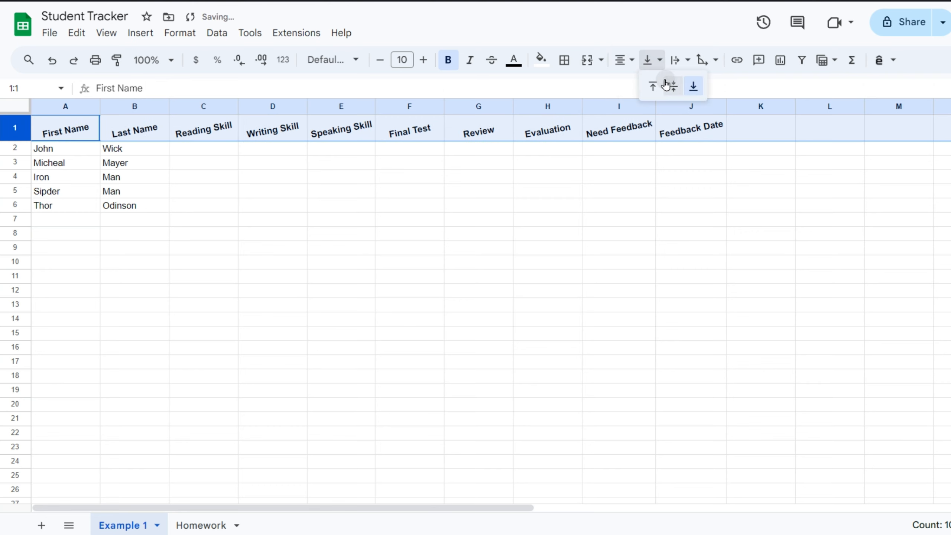
left_click(669, 85)
left_click(678, 176)
- Resize columns A through J to a width of 120 pixels
left_click_drag(59, 106, 711, 108)
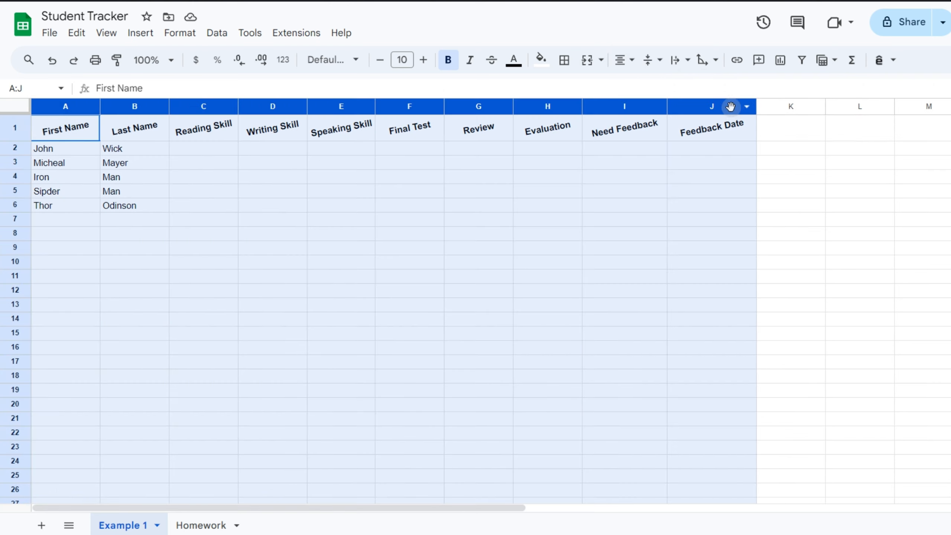
right_click(709, 109)
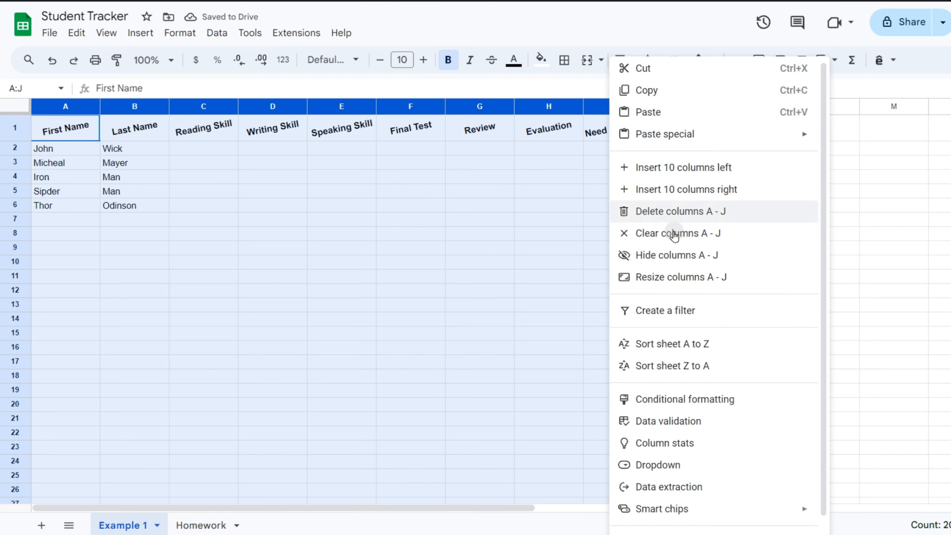
left_click(684, 276)
type("120")
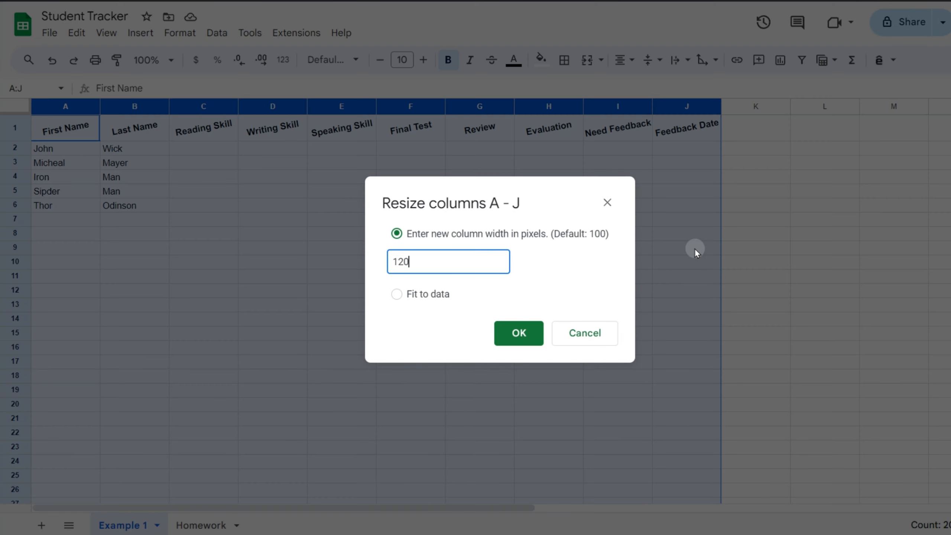
key("Return")
left_click(346, 195)
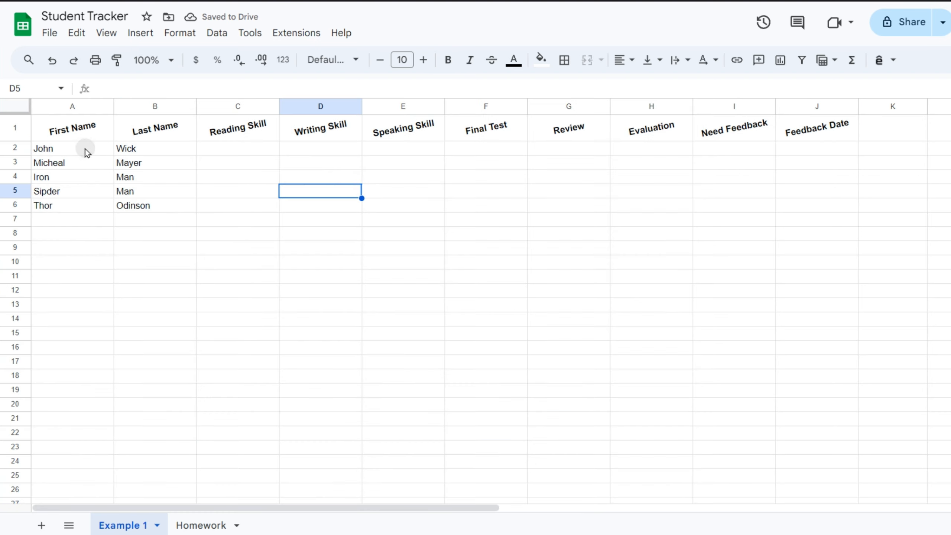
- Change the font of the student names in A2:B6 to Comic Sans MS
left_click_drag(69, 148, 153, 206)
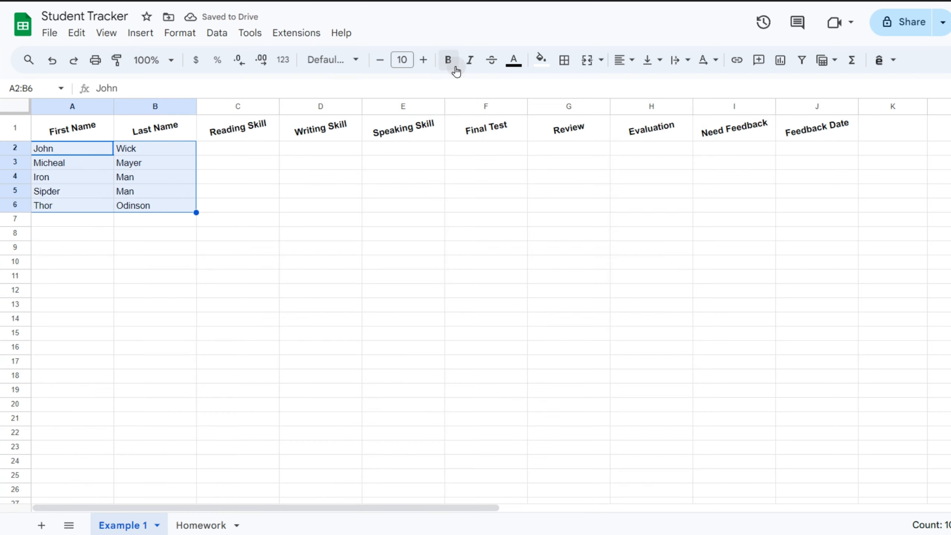
left_click(332, 60)
left_click(378, 197)
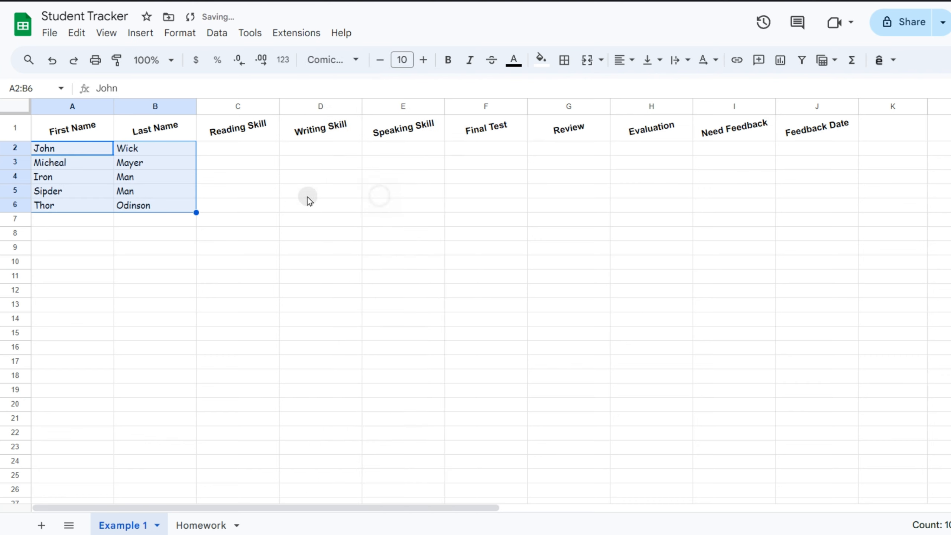
left_click(272, 197)
- Change the font of the Reading Skill heading in C1 to Comic Sans MS
left_click(255, 133)
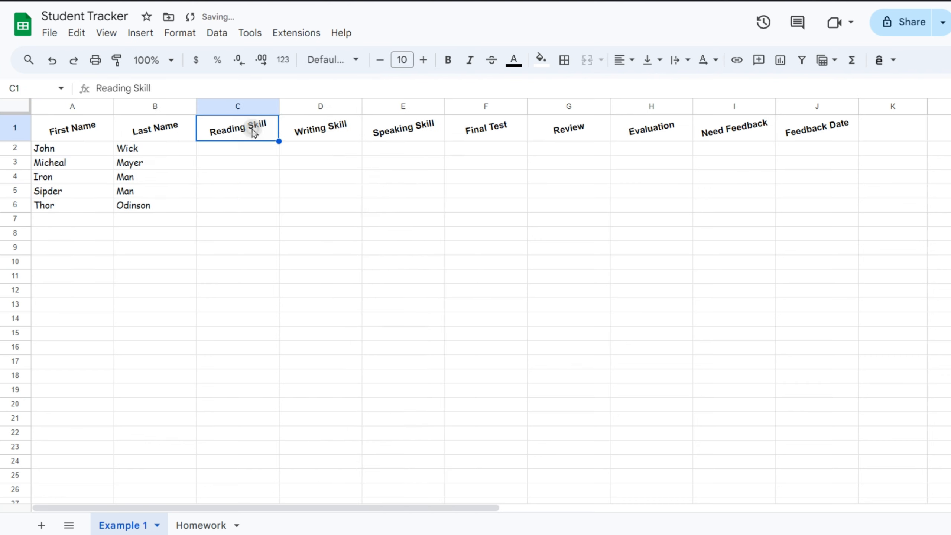
left_click(337, 60)
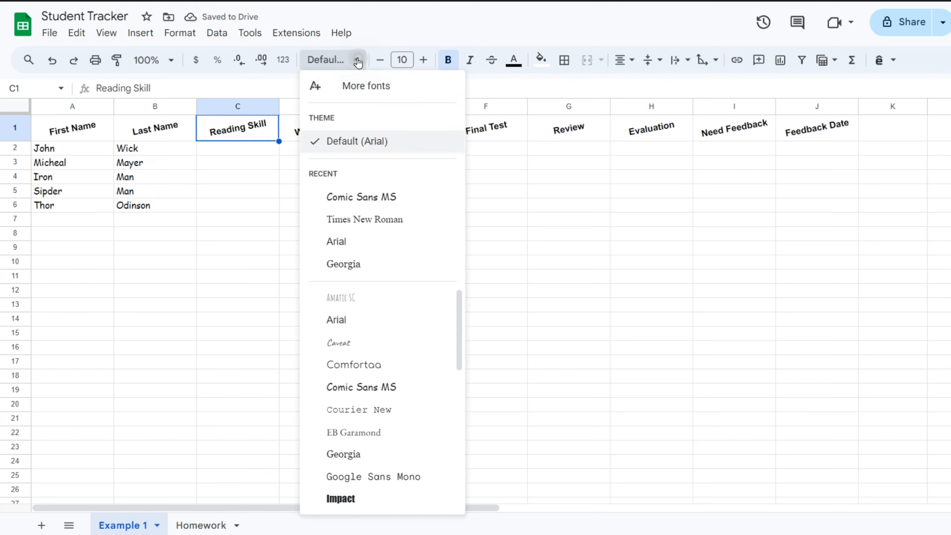
left_click(388, 197)
left_click(329, 176)
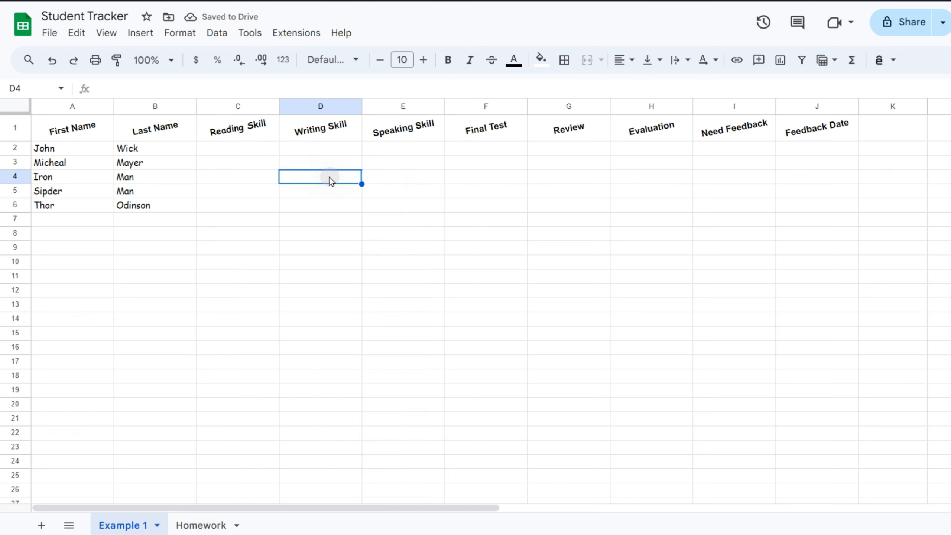
- Change the font of the entire sheet to Comic Sans MS
left_click(13, 105)
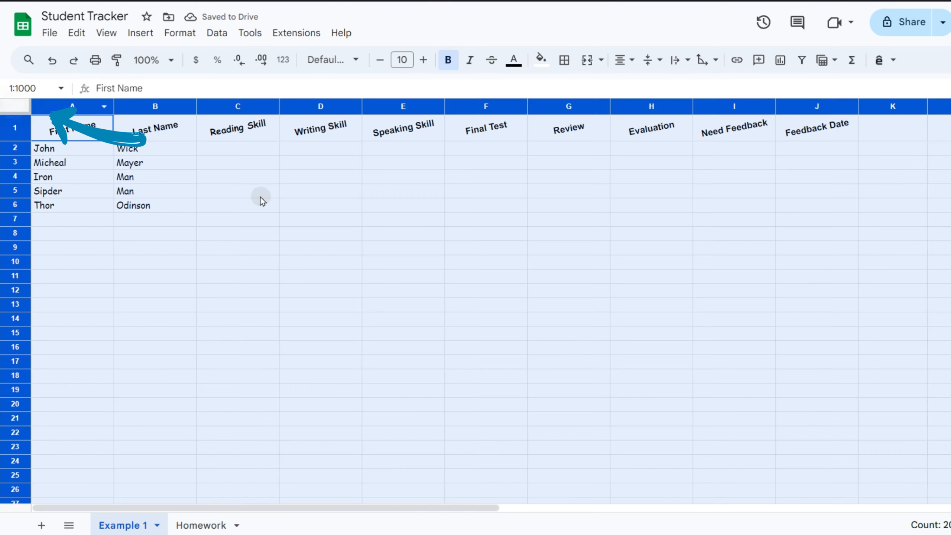
left_click(353, 60)
left_click(415, 197)
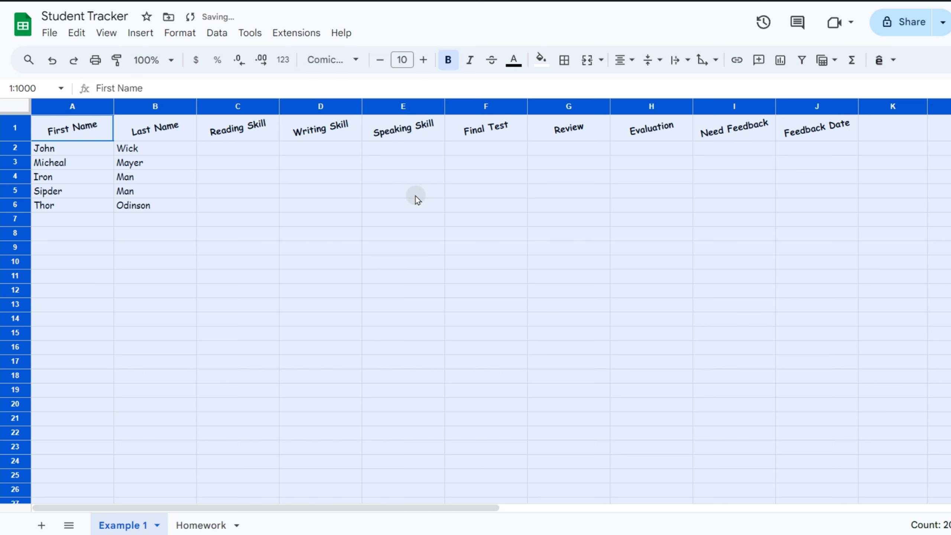
left_click(416, 196)
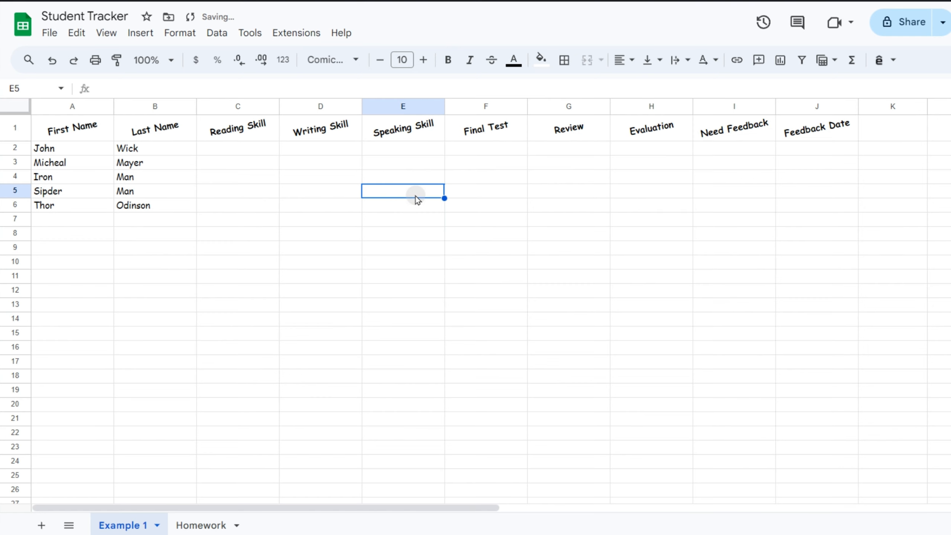
- Apply alternating colors with a header to the whole sheet, trying the blue and teal-green default styles before choosing the olive-green one
left_click(15, 107)
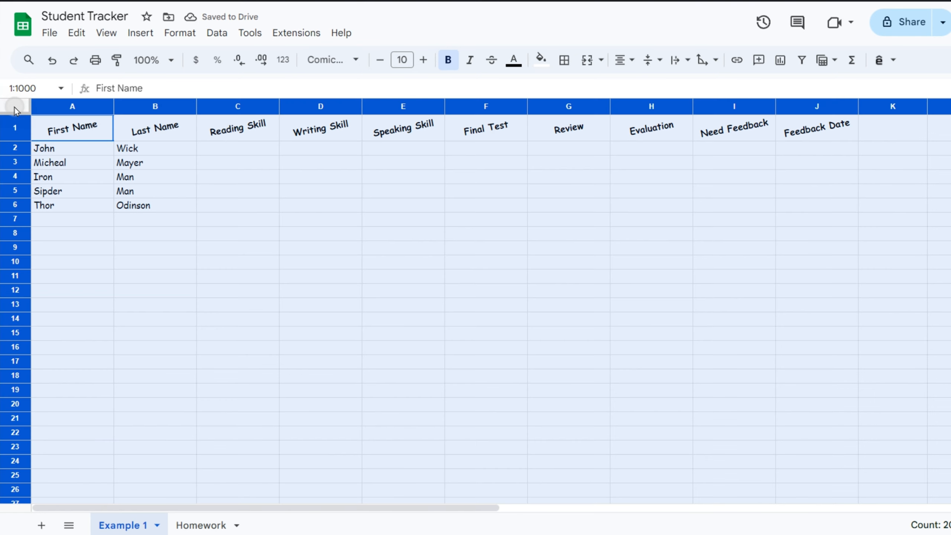
left_click(189, 35)
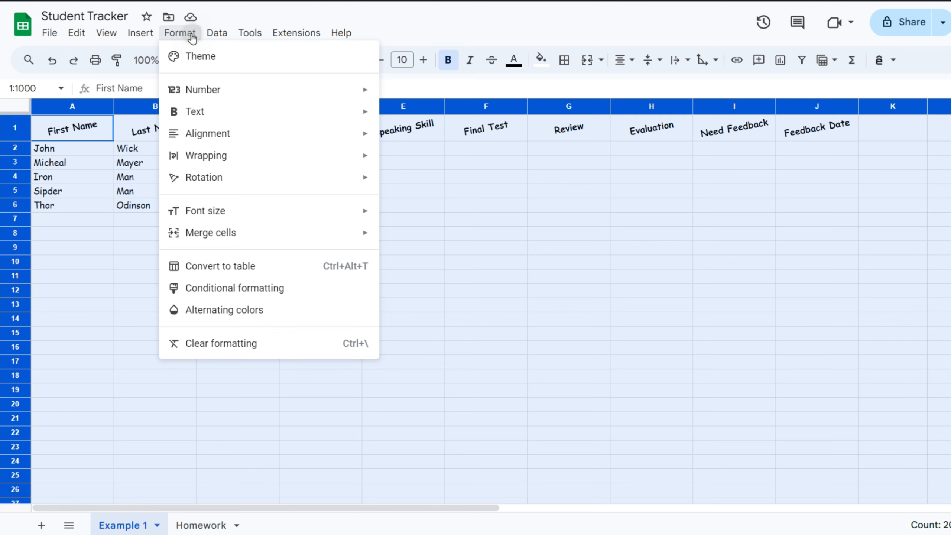
left_click(265, 311)
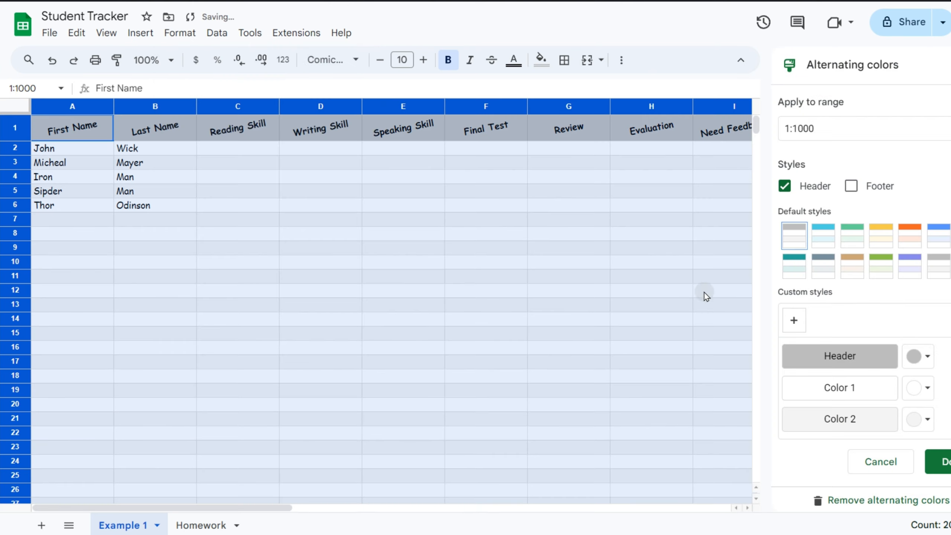
left_click(822, 239)
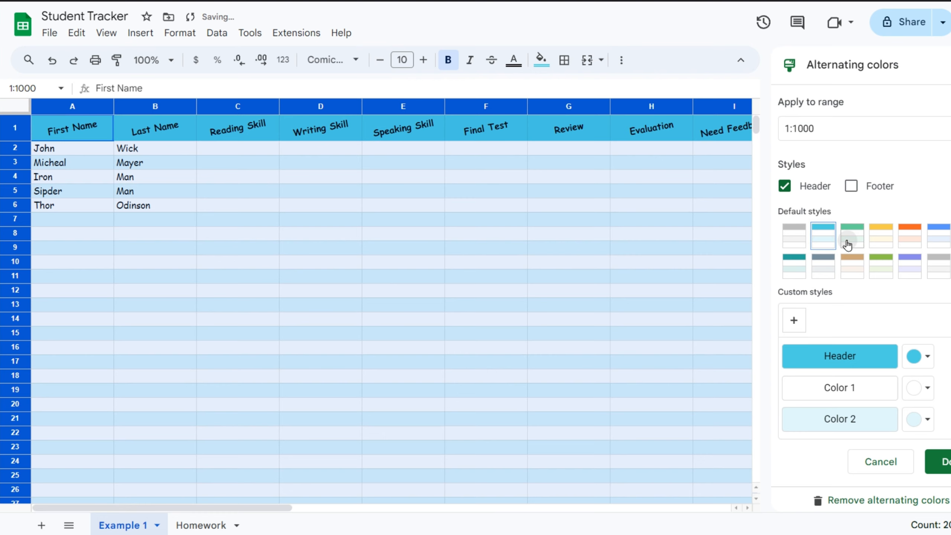
left_click(847, 244)
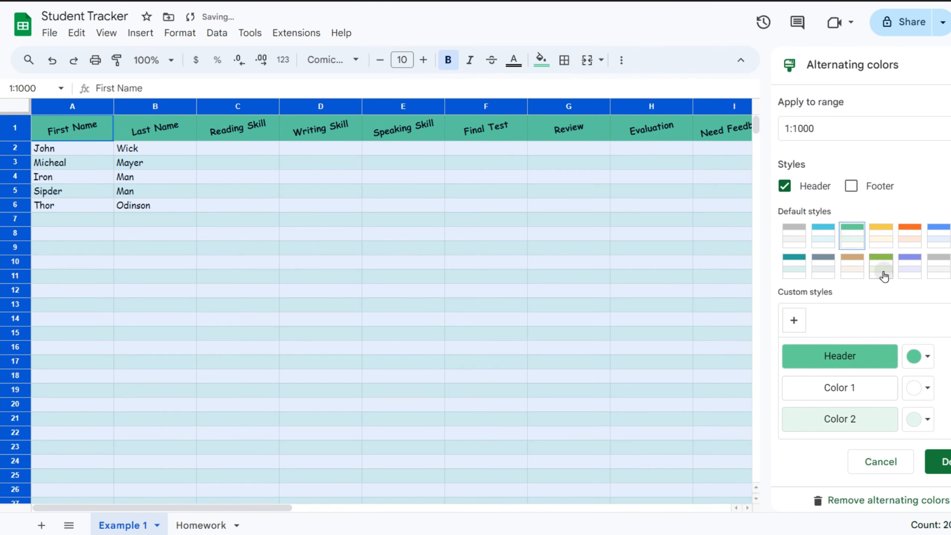
left_click(885, 278)
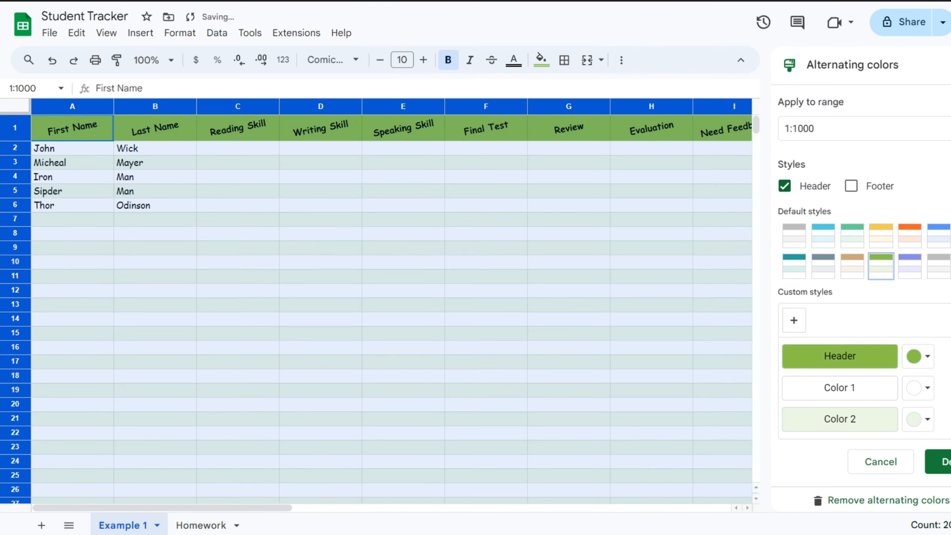
left_click(940, 462)
left_click(576, 285)
- Examine the banded rows down the sheet and check whether the header row stays in view
scroll(575, 283, "down", 3)
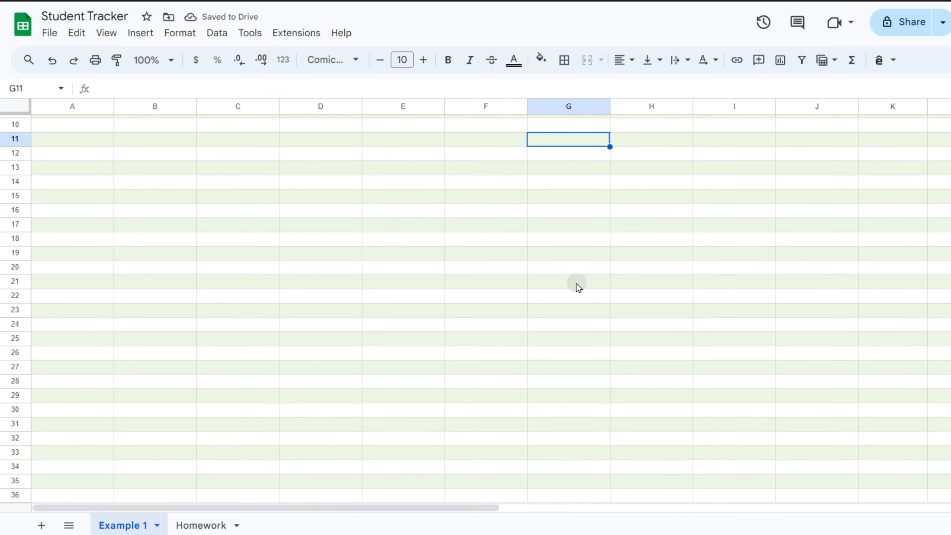
scroll(576, 286, "up", 3)
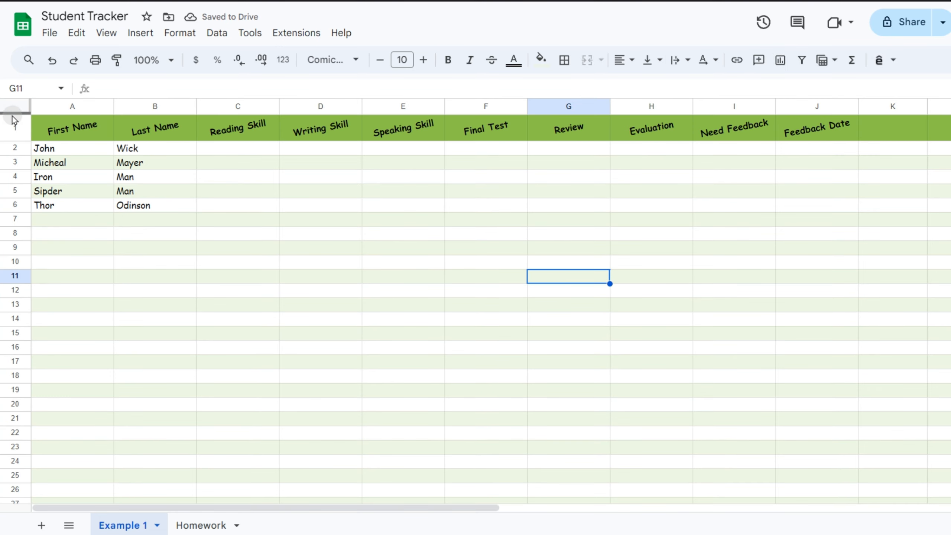
scroll(240, 181, "down", 2)
scroll(240, 181, "up", 2)
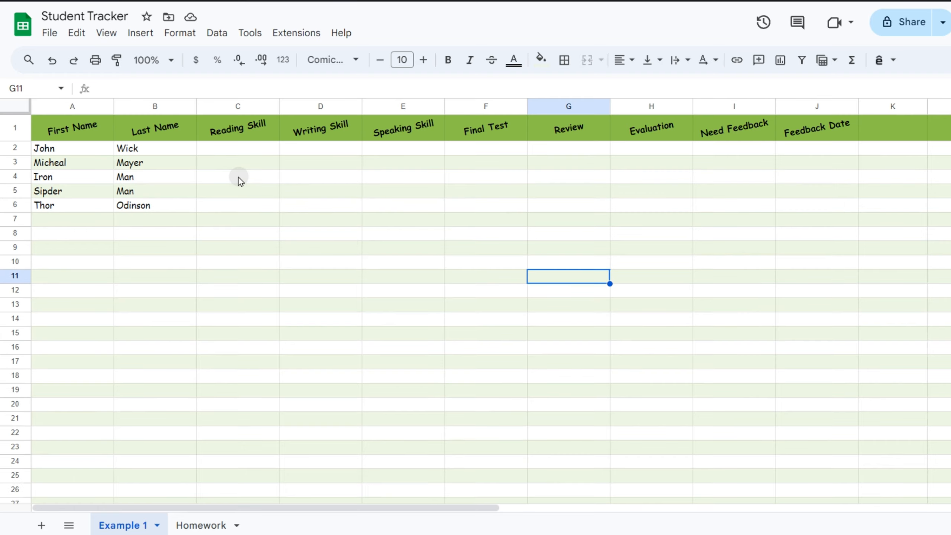
left_click(26, 129)
scroll(202, 156, "down", 2)
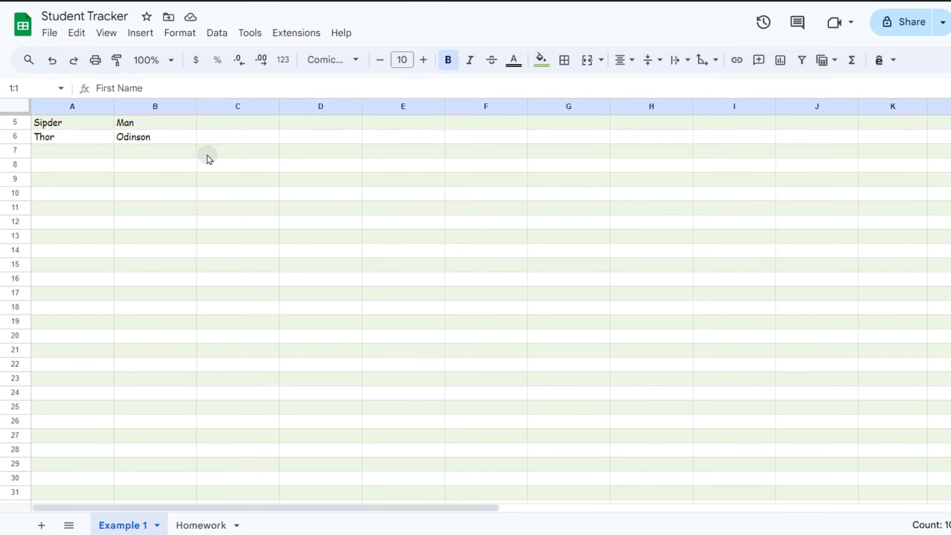
scroll(207, 158, "up", 2)
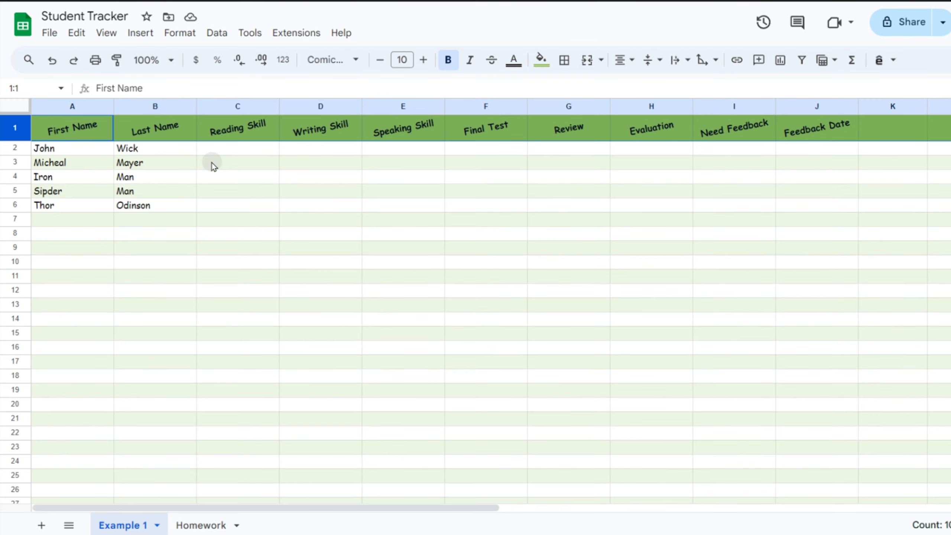
left_click(214, 166)
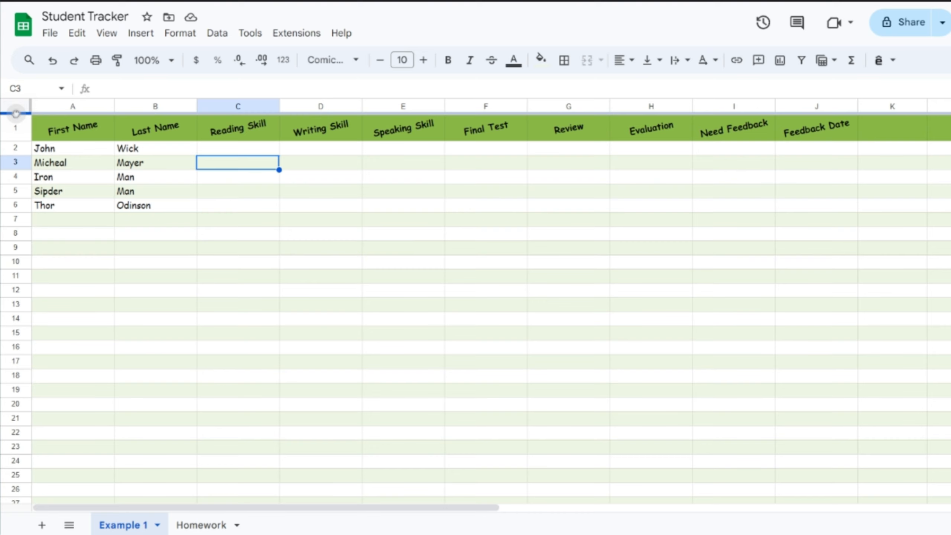
- Freeze the header row and check it against the rows below
left_click_drag(16, 113, 15, 142)
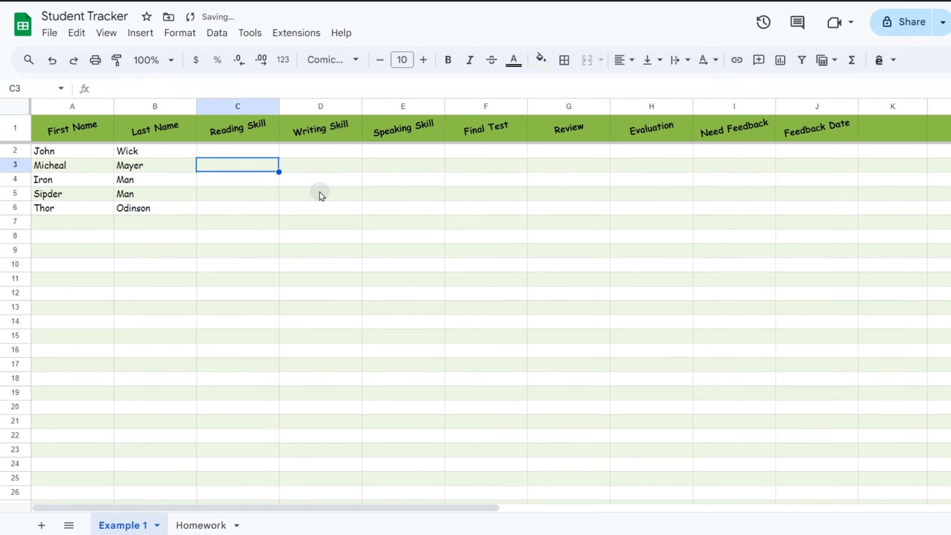
left_click(319, 192)
scroll(320, 191, "down", 1)
scroll(315, 188, "up", 1)
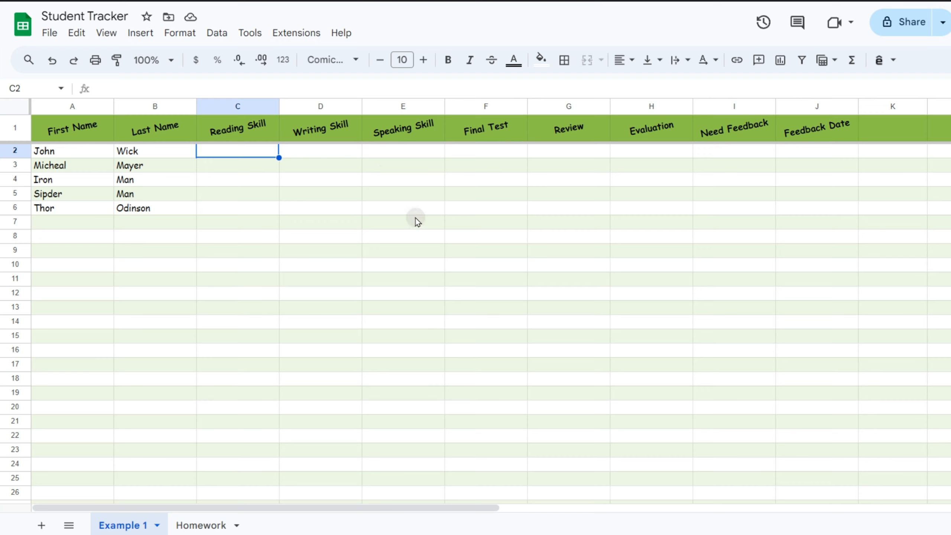
- Enter the first student's ratings in C2:H2 as Avarage, Below Avarage, Excellent, Excellent, Avarage and Need improve
type("Avarage")
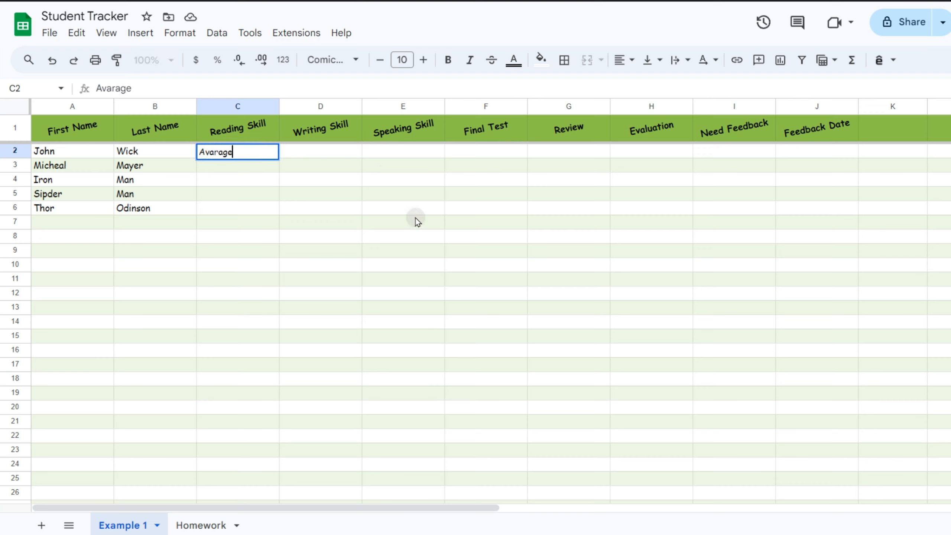
key("Tab")
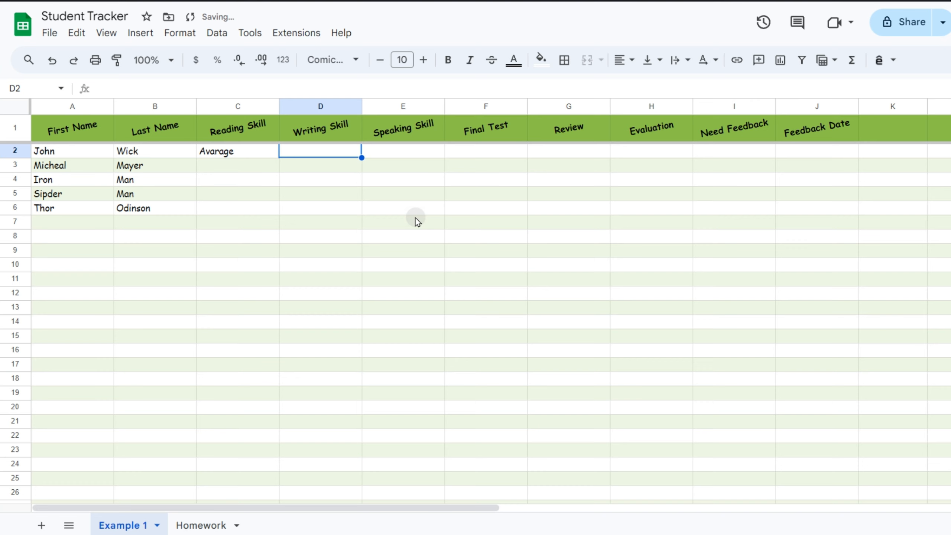
type("Belo")
type("Need improve")
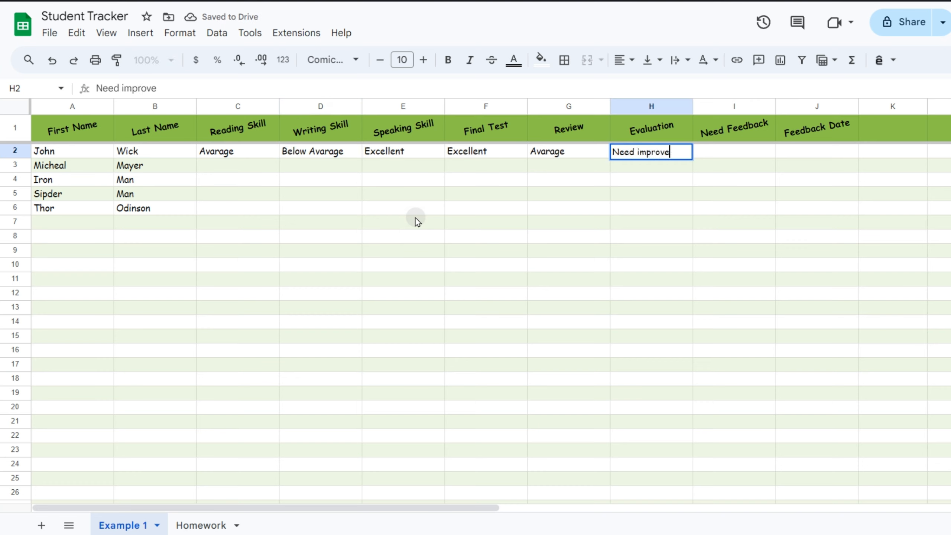
key("Return")
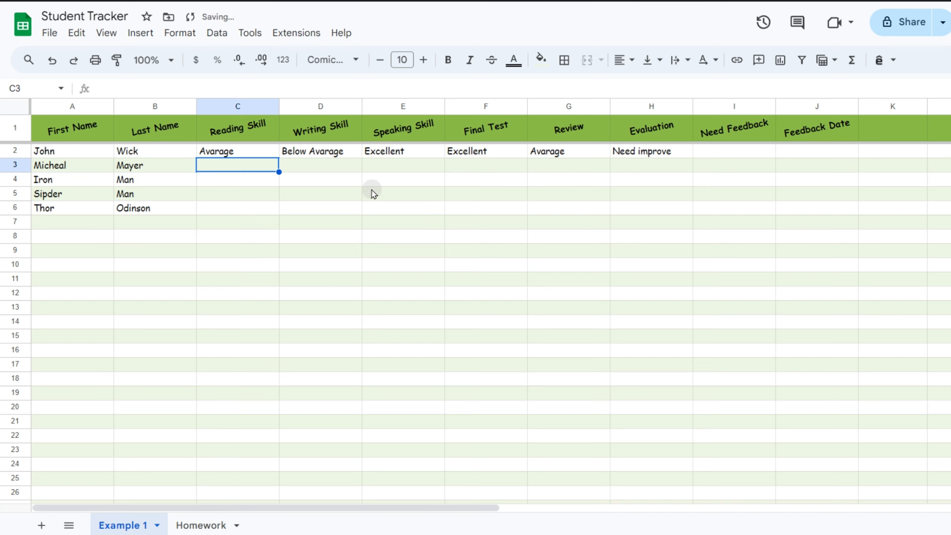
- Fill the Avarage cell C2 with light yellow and the Below Avarage cell D2 with light red
left_click(259, 153)
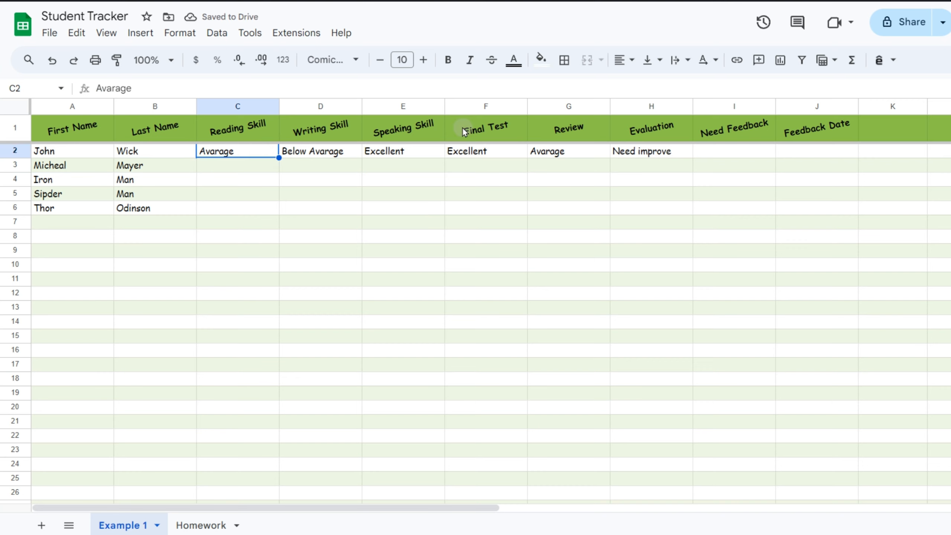
left_click(541, 58)
left_click(587, 138)
left_click(388, 214)
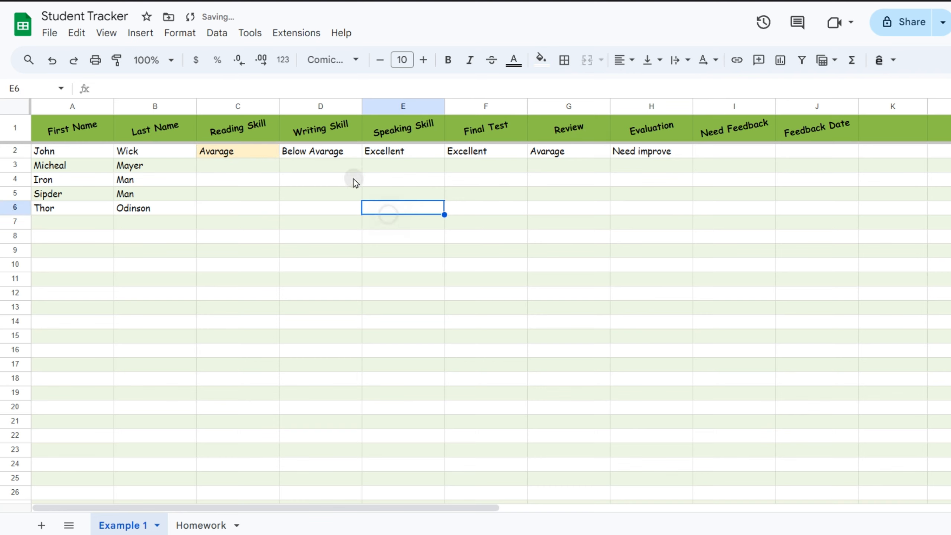
left_click(337, 152)
left_click(541, 58)
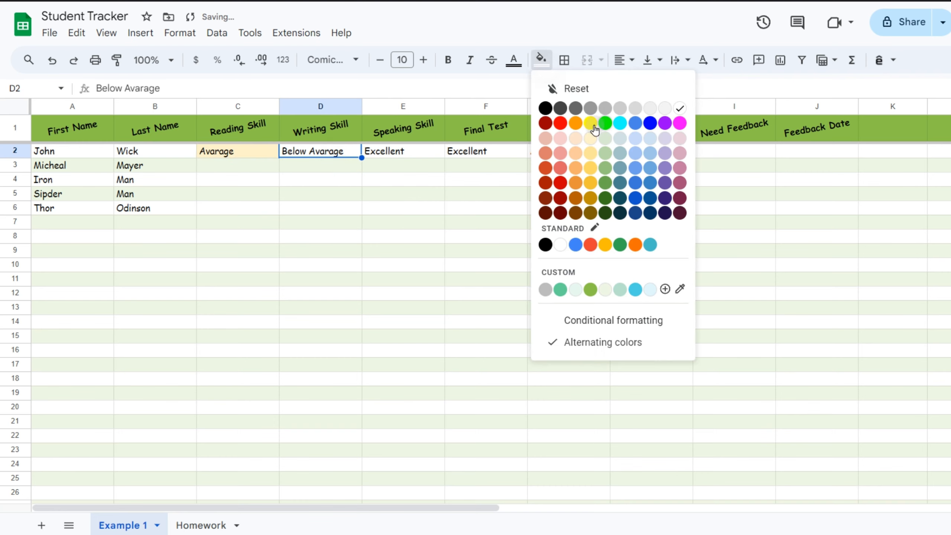
left_click(561, 139)
left_click(486, 167)
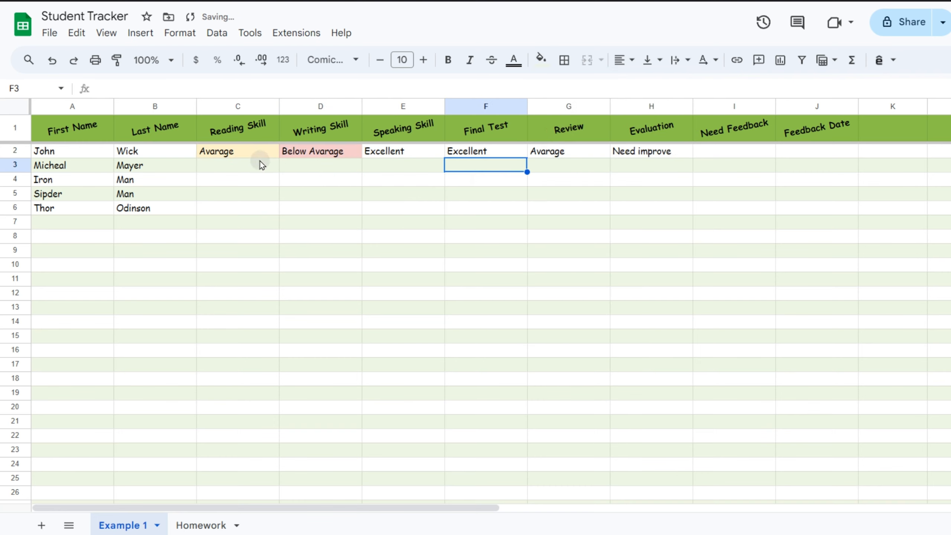
left_click_drag(235, 167, 664, 210)
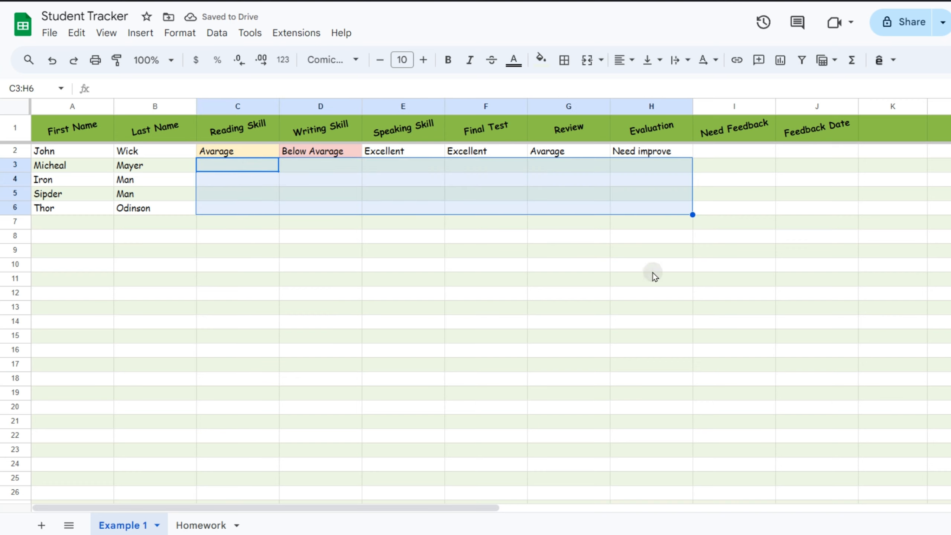
left_click(626, 248)
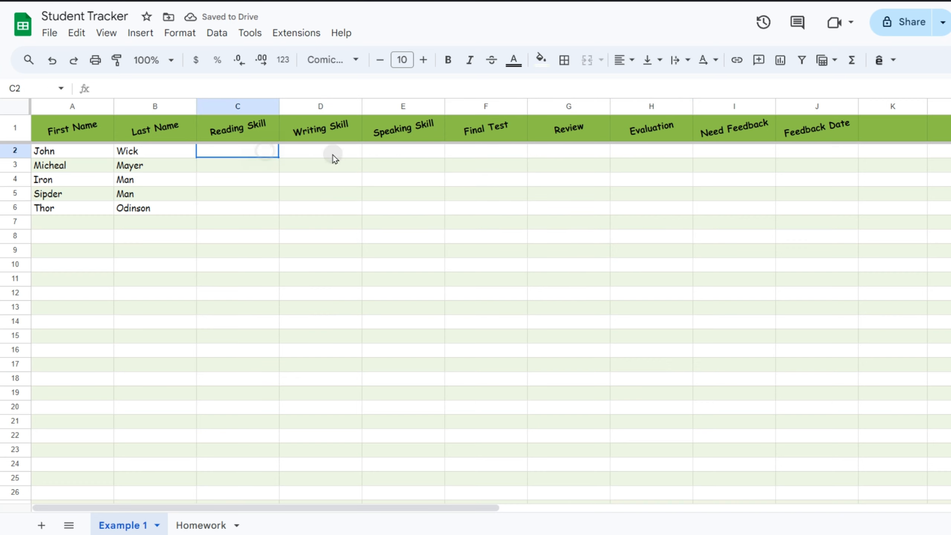
- Insert a dropdown in C2:G2 with the options Below Avarage, Avarage and Excellent
left_click_drag(334, 158, 603, 152)
left_click(140, 33)
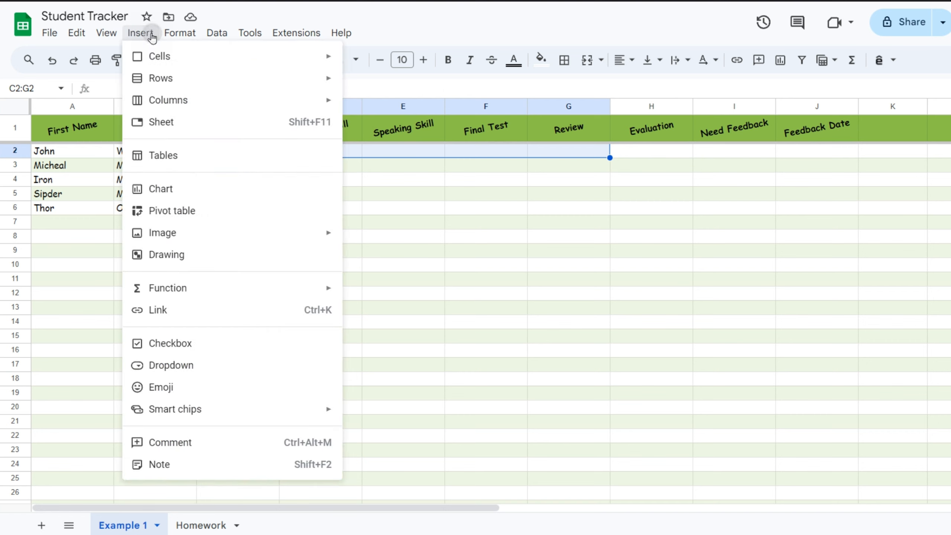
left_click(230, 359)
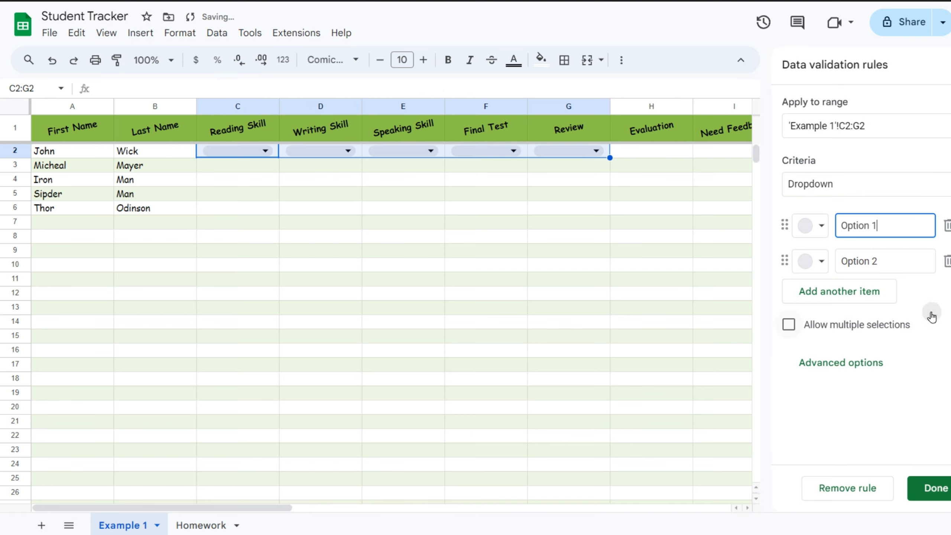
key("ctrl+a")
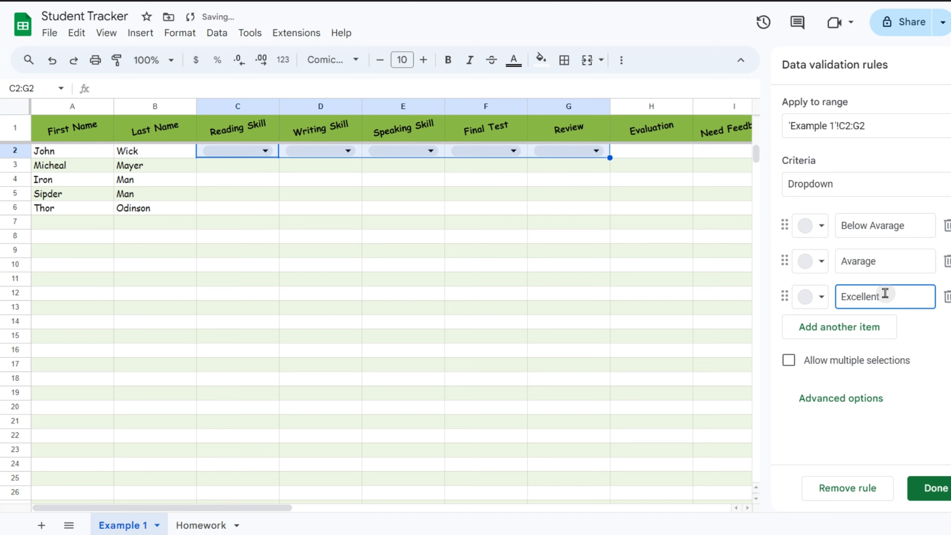
left_click(923, 330)
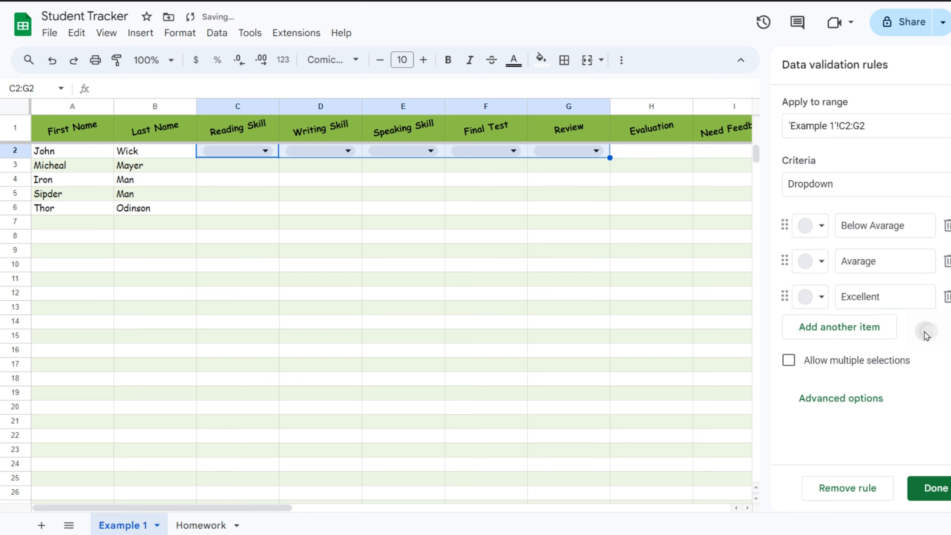
left_click(934, 487)
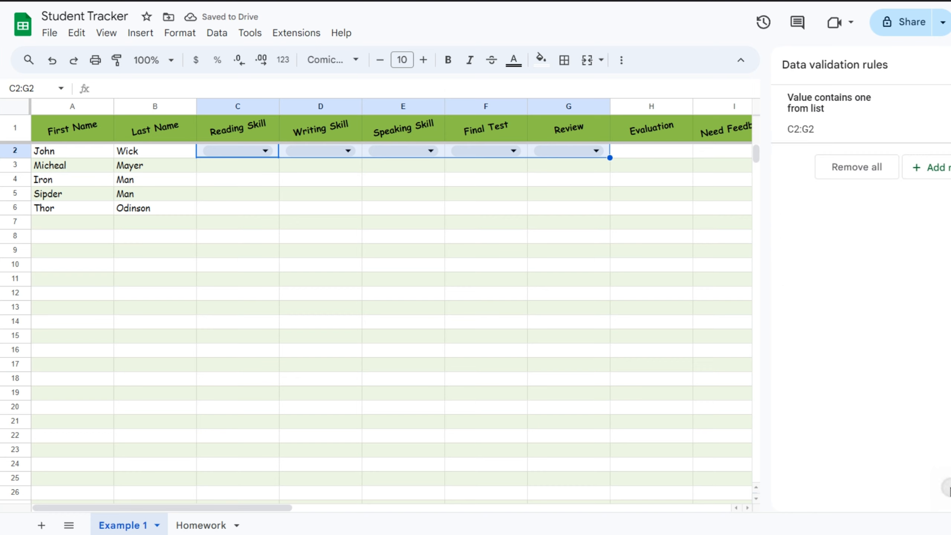
- Rate the first student Avarage in Reading Skill, Excellent in Writing Skill and Below Avarage in Speaking Skill
left_click(524, 270)
left_click(238, 151)
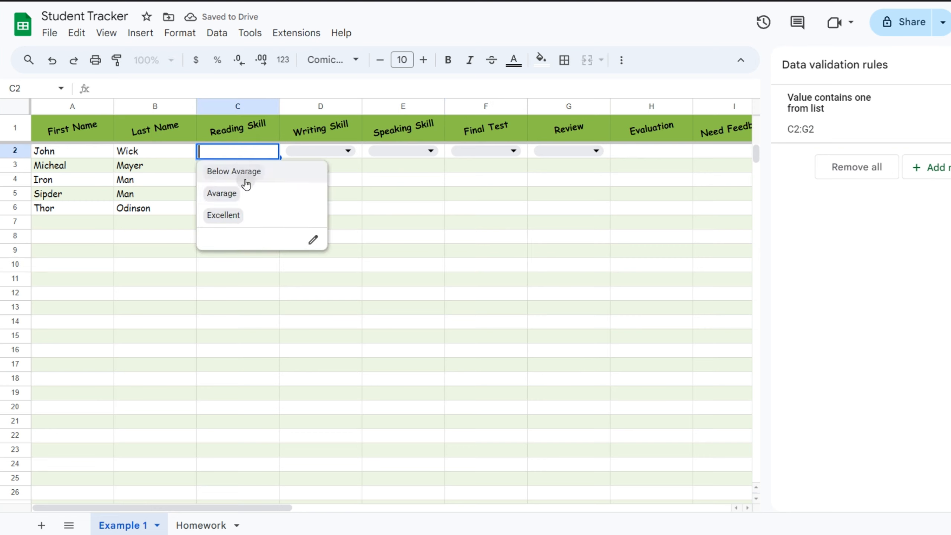
left_click(253, 195)
left_click(334, 152)
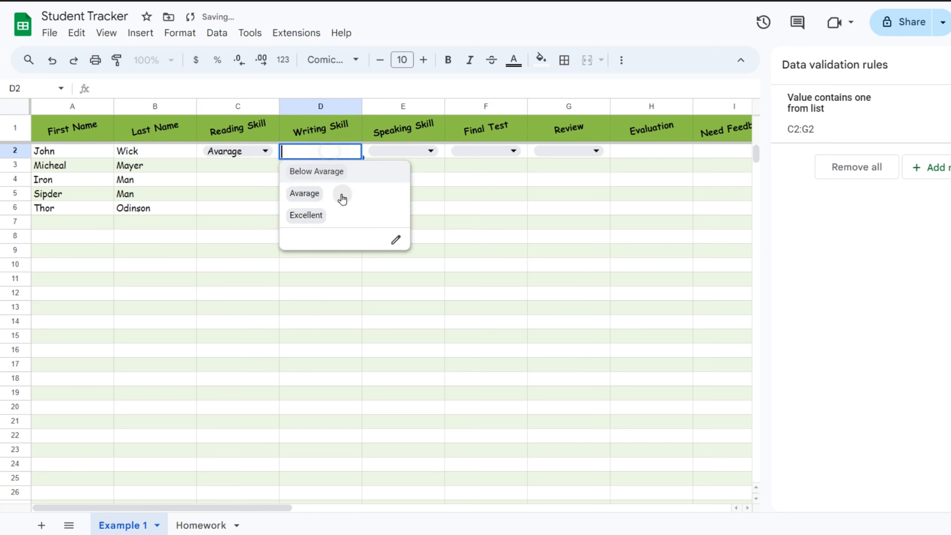
left_click(340, 214)
left_click(402, 151)
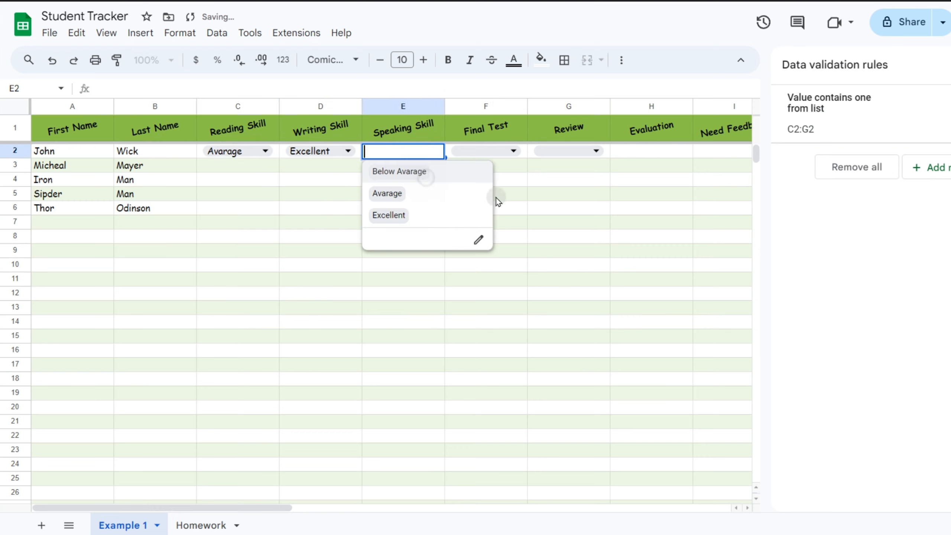
left_click(412, 171)
left_click(605, 229)
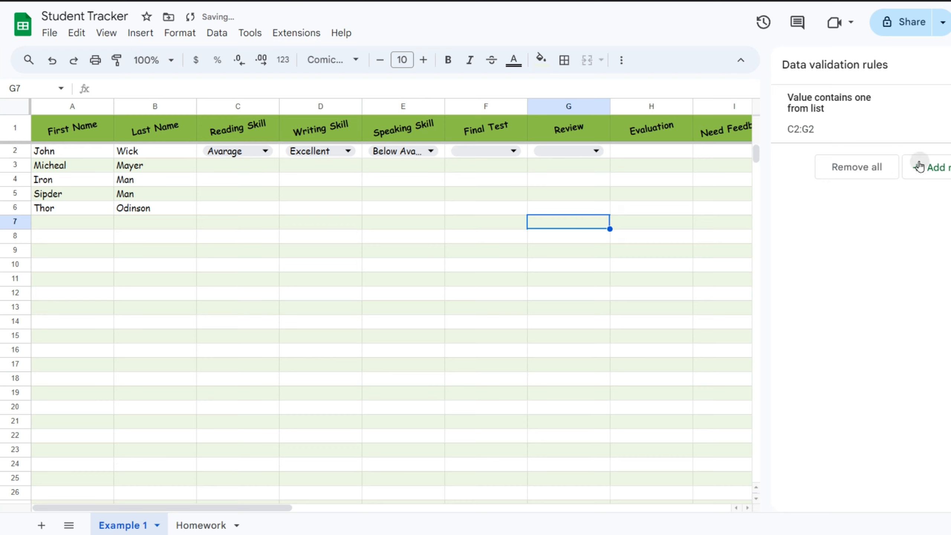
- Color the dropdown options light orange for Below Avarage, light yellow for Avarage and light green for Excellent, applying this to all matching dropdowns
left_click(264, 151)
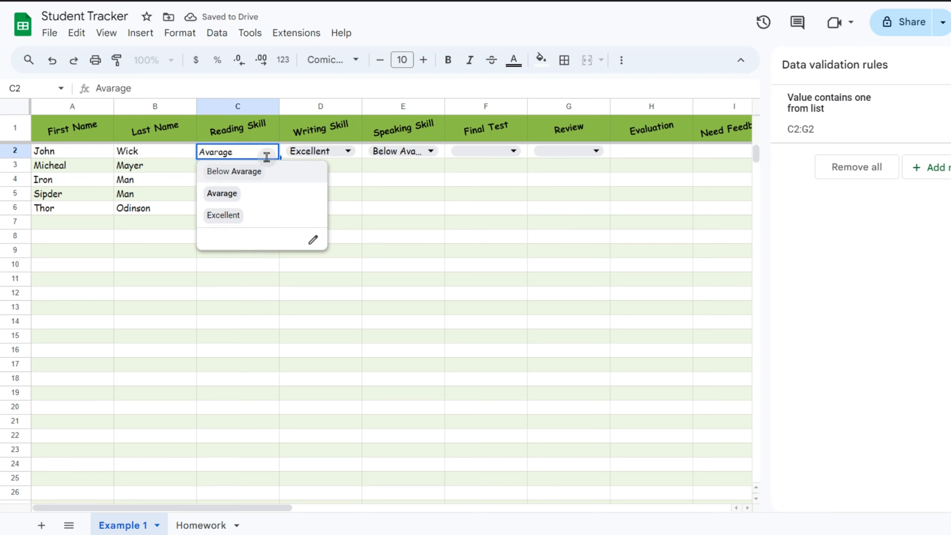
left_click(314, 242)
left_click(818, 227)
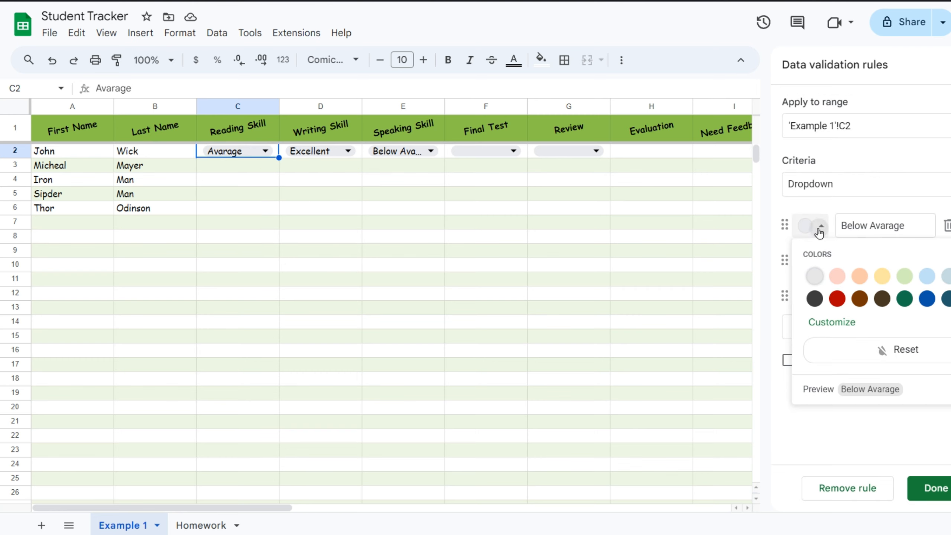
left_click(861, 280)
left_click(811, 262)
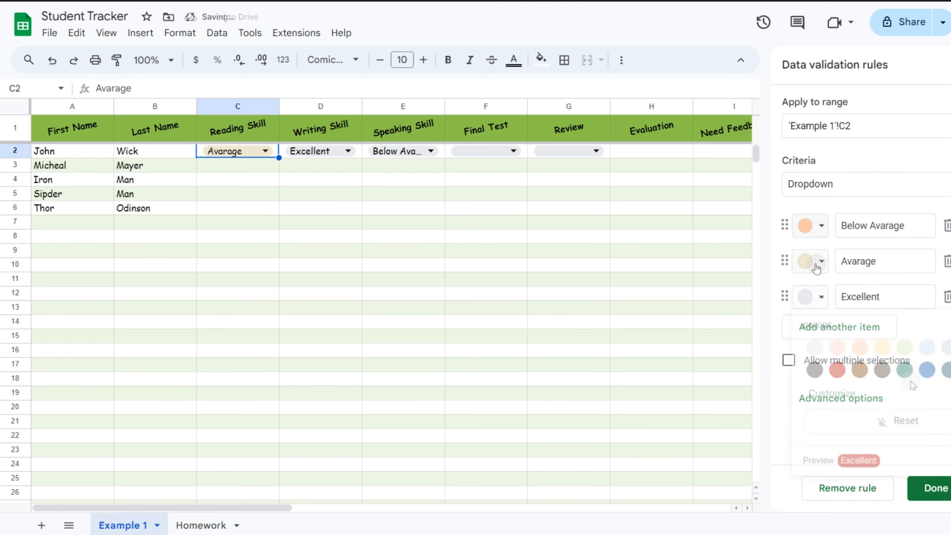
left_click(882, 312)
left_click(810, 297)
left_click(904, 347)
left_click(932, 487)
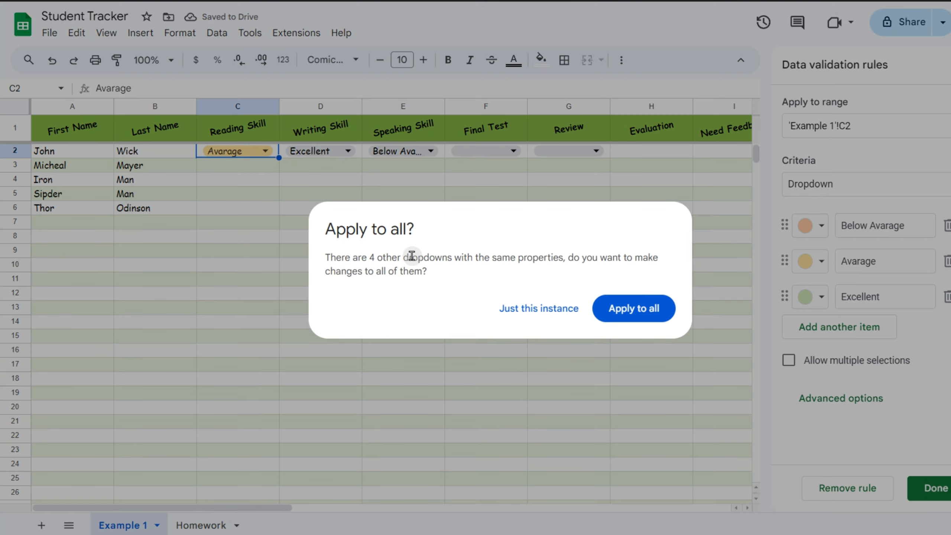
left_click(652, 321)
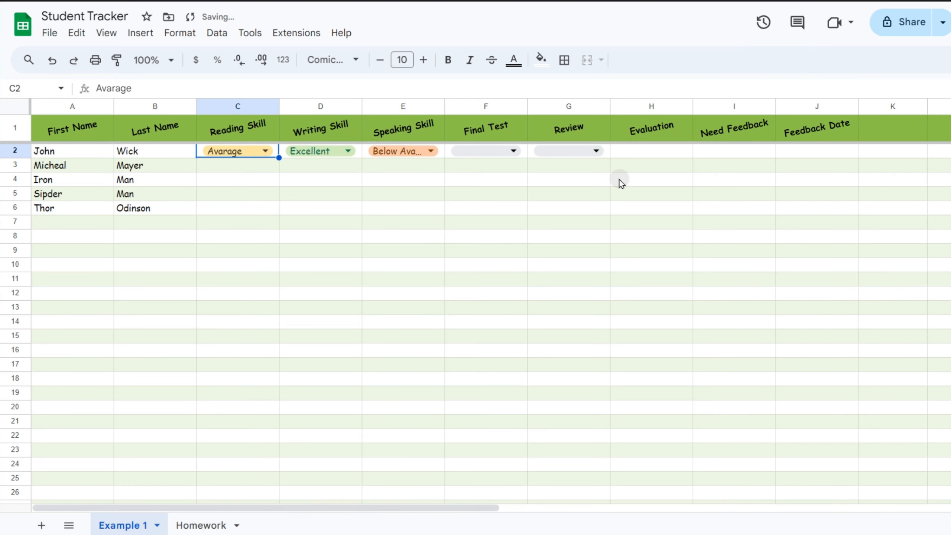
- Rate the first student Excellent in Final Test and Avarage in Review, and copy the C2:G2 dropdowns to C3:G6
left_click(584, 181)
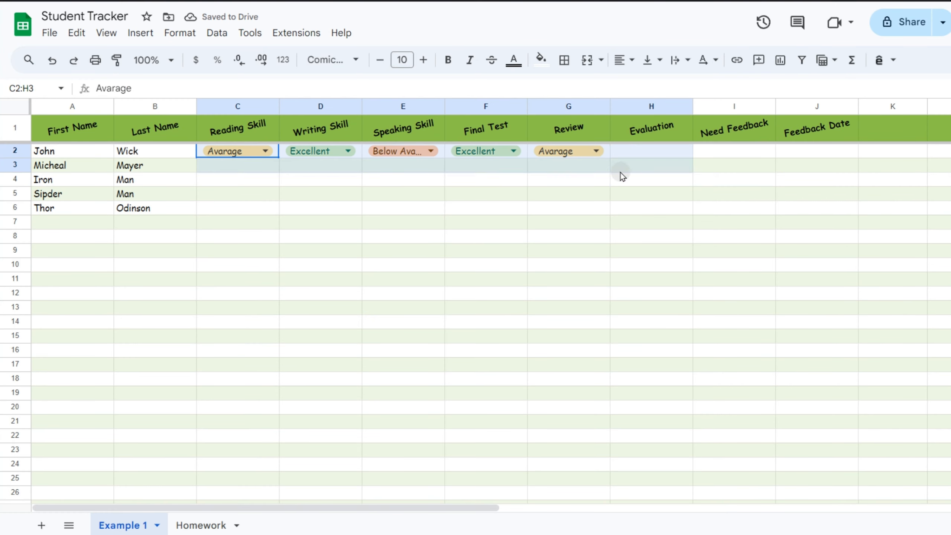
left_click_drag(620, 173, 609, 153)
key("ctrl+c")
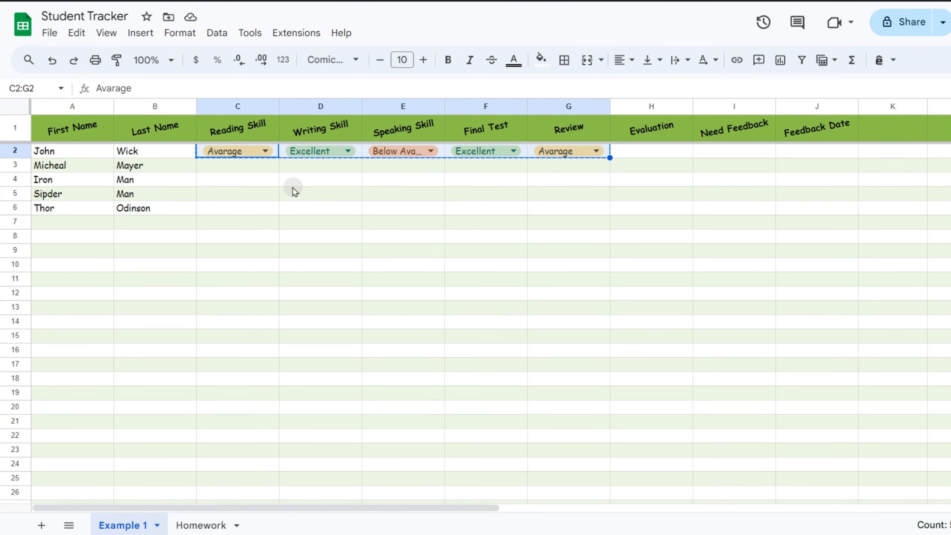
left_click_drag(259, 167, 591, 213)
key("ctrl+v")
left_click(580, 240)
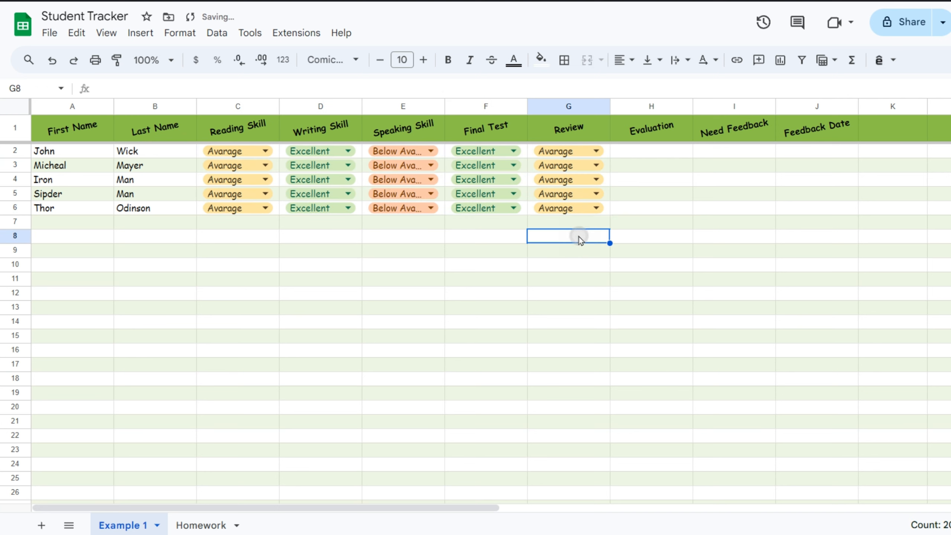
- Clear the pasted ratings from the dropdown cells C3:G6
left_click_drag(599, 208, 205, 169)
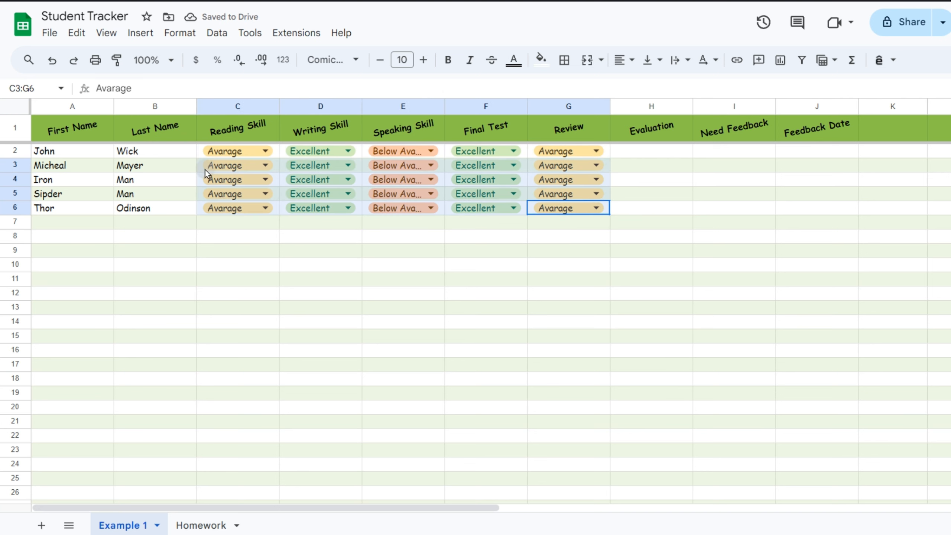
key("Delete")
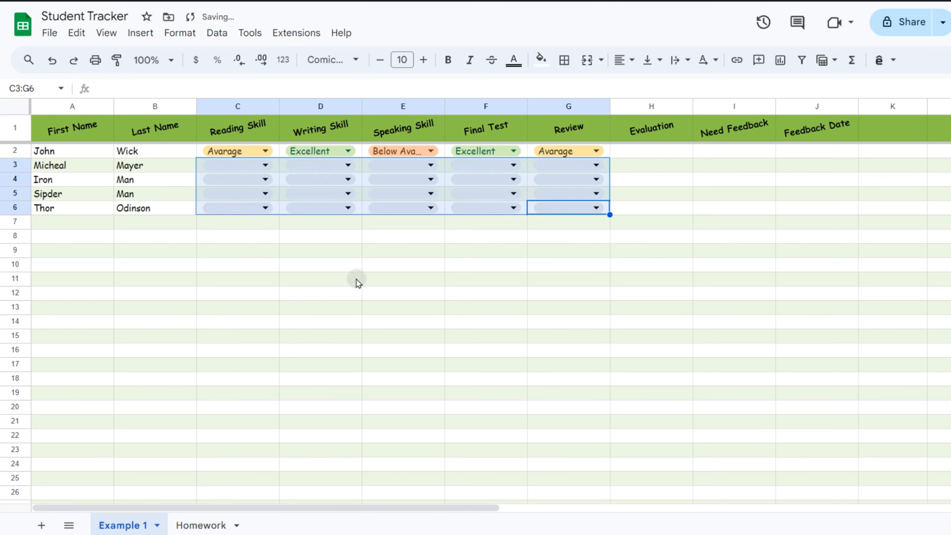
- Enter the evaluation "This student need to improve more on speaking skill!" in H2
left_click(651, 151)
type("This student need to improve more on speaking skill!")
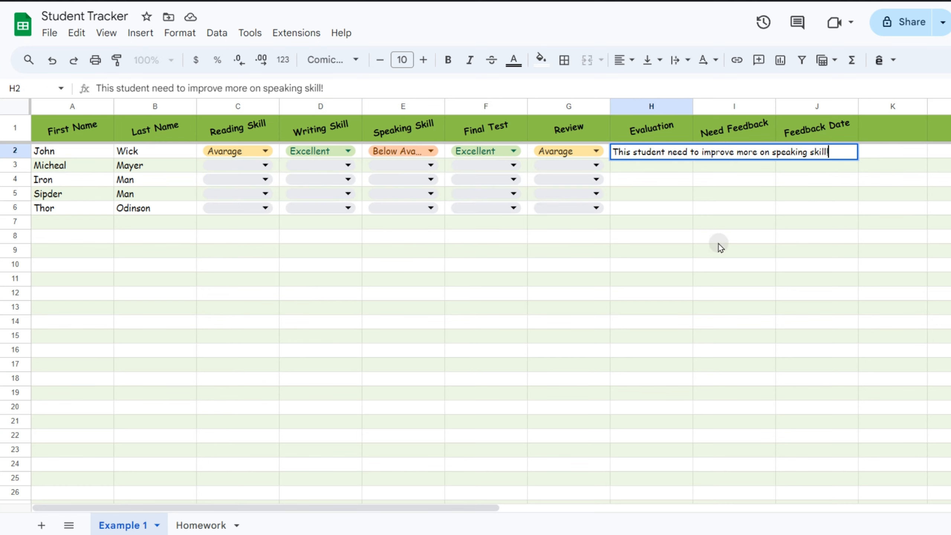
key("Return")
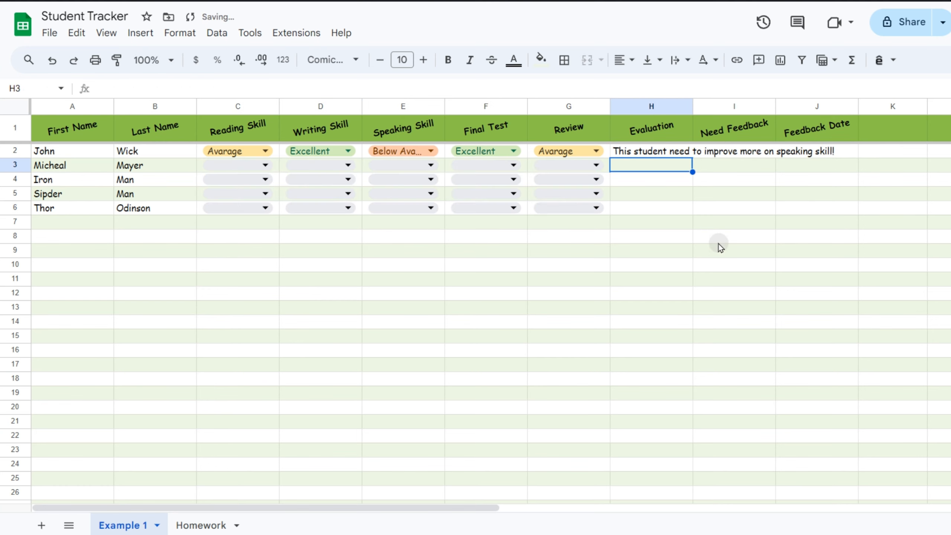
- Enter ok in I2 to test how it affects the long evaluation text, and clear it again
key("Up")
left_click(726, 154)
type("ok")
key("Return")
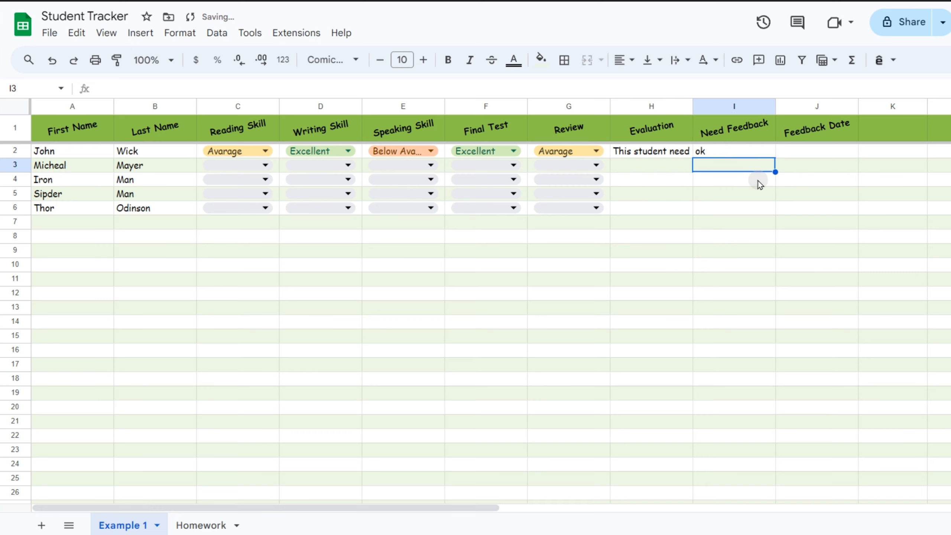
left_click(651, 153)
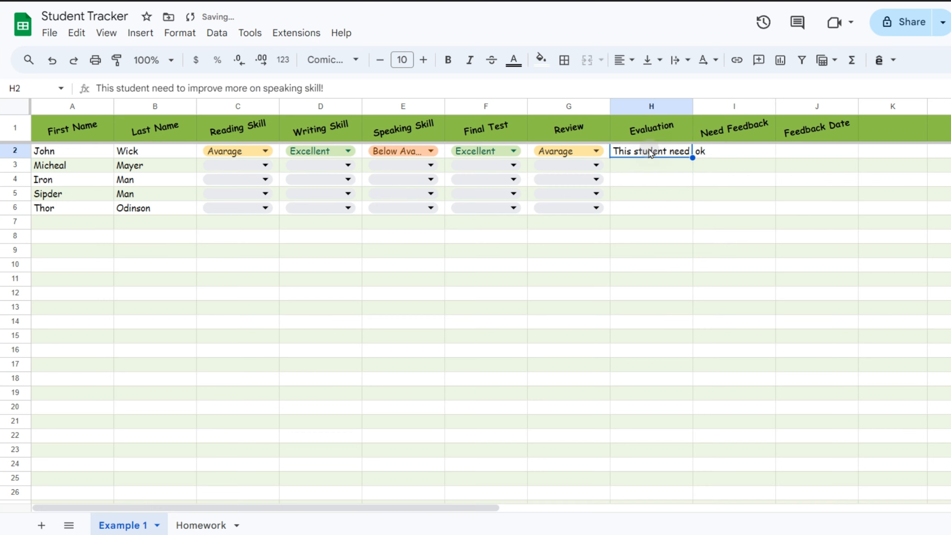
left_click(743, 154)
key("Delete")
left_click(742, 180)
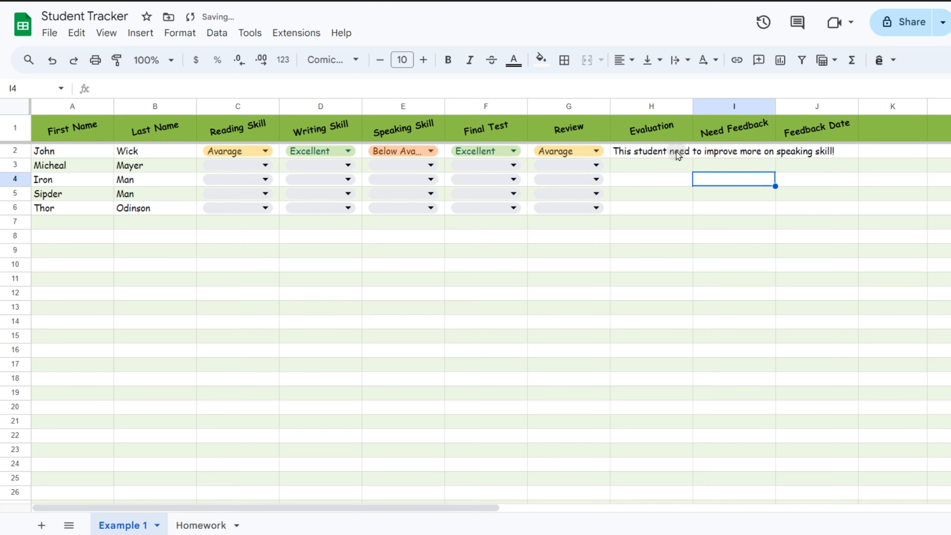
- Wrap the evaluation text in H2 within its cell
left_click(677, 154)
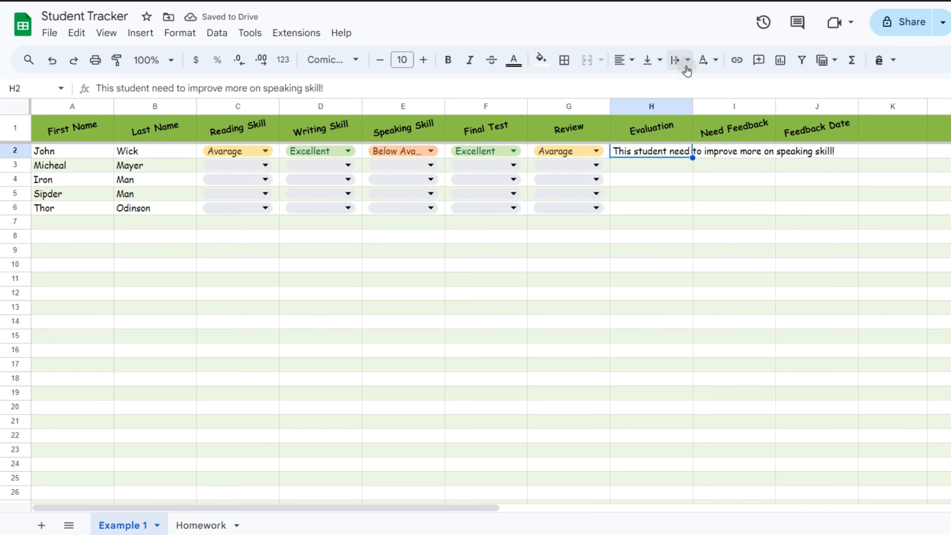
left_click(675, 62)
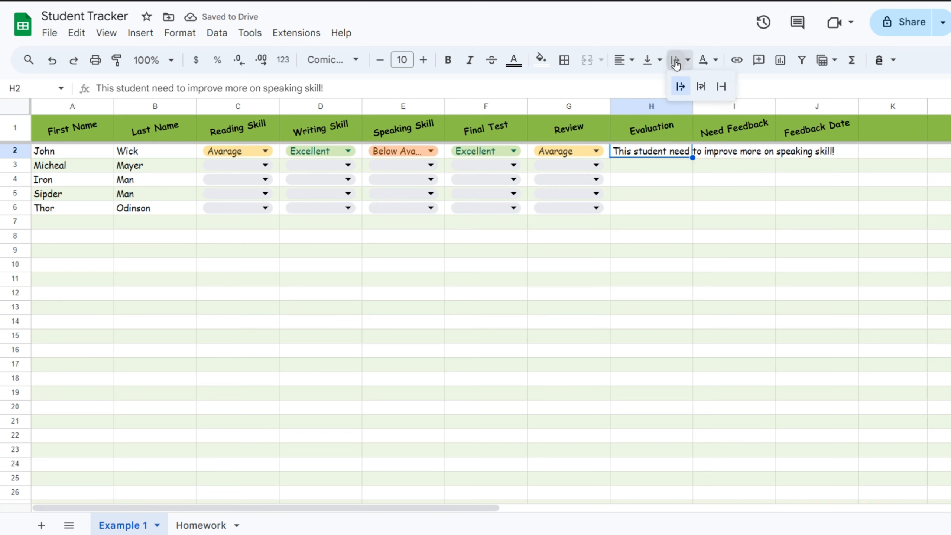
left_click(701, 87)
left_click(652, 230)
- Align all cells below the header row vertically to the middle
left_click(19, 107)
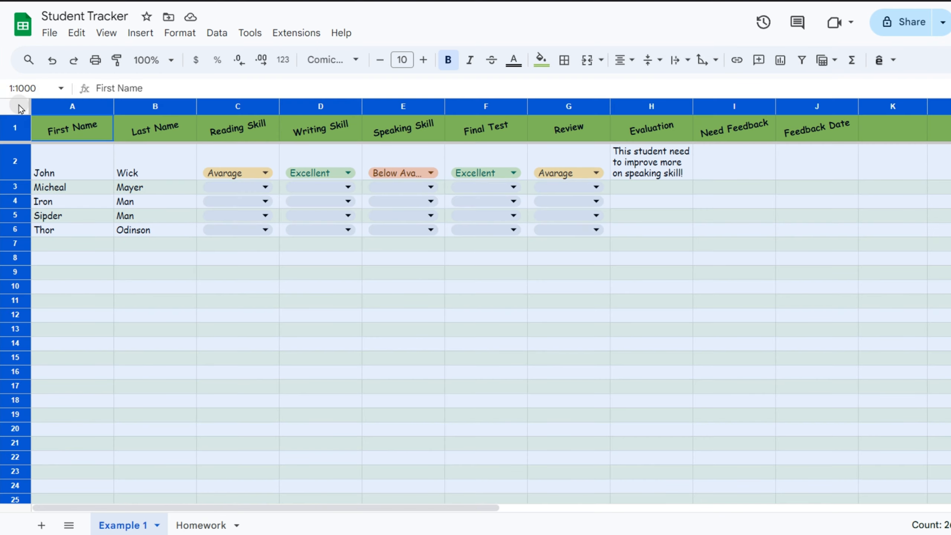
left_click(15, 128, "ctrl")
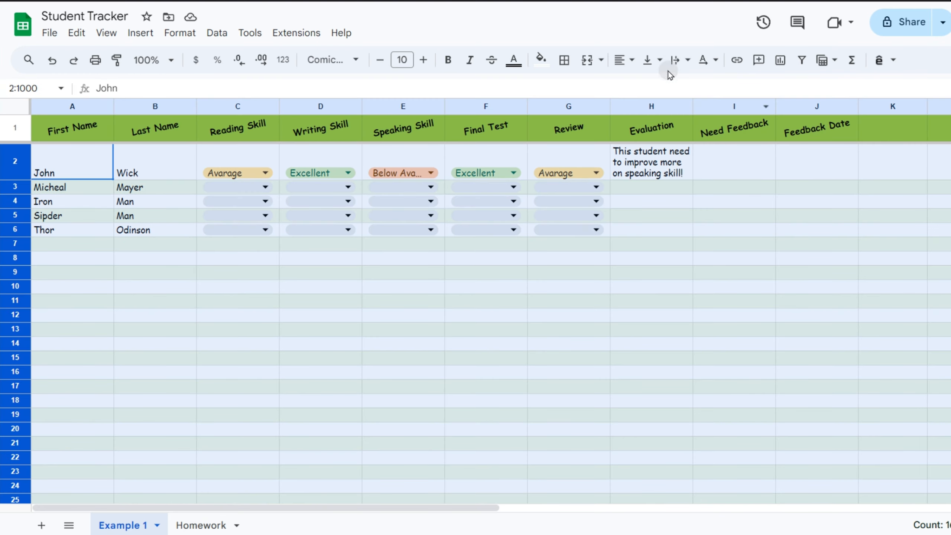
left_click(648, 60)
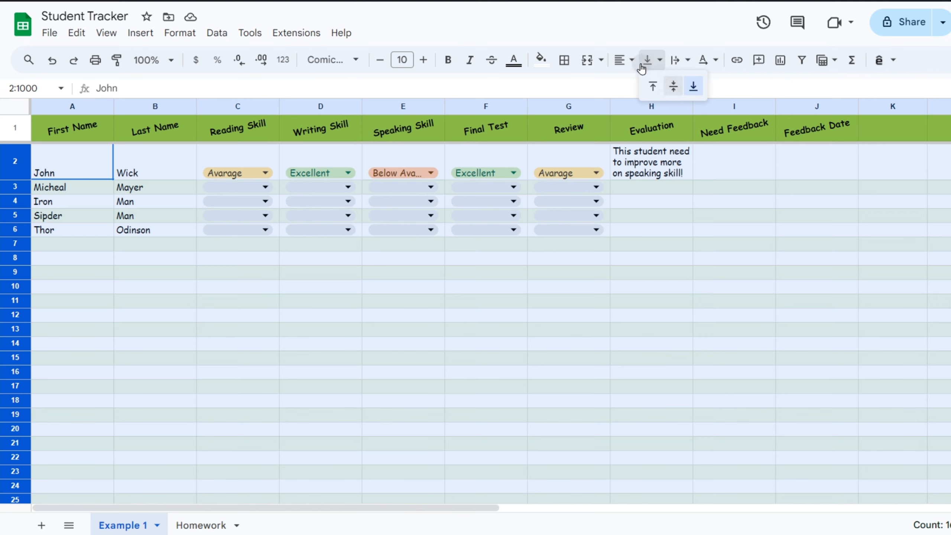
left_click(673, 86)
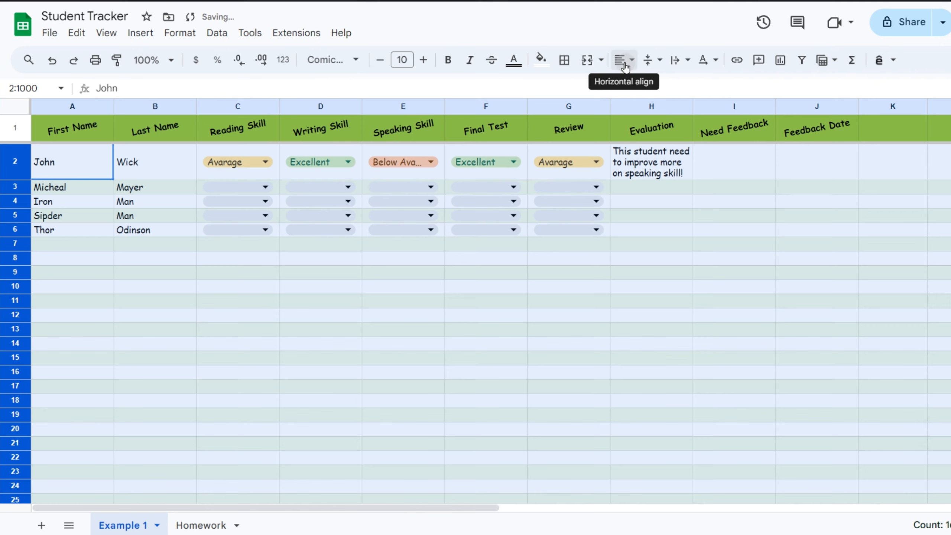
left_click(663, 166)
- Enter Yes, No, Yes and Yes in the Need Feedback cells I2:I5, and clear them again
left_click(726, 186)
left_click(726, 163)
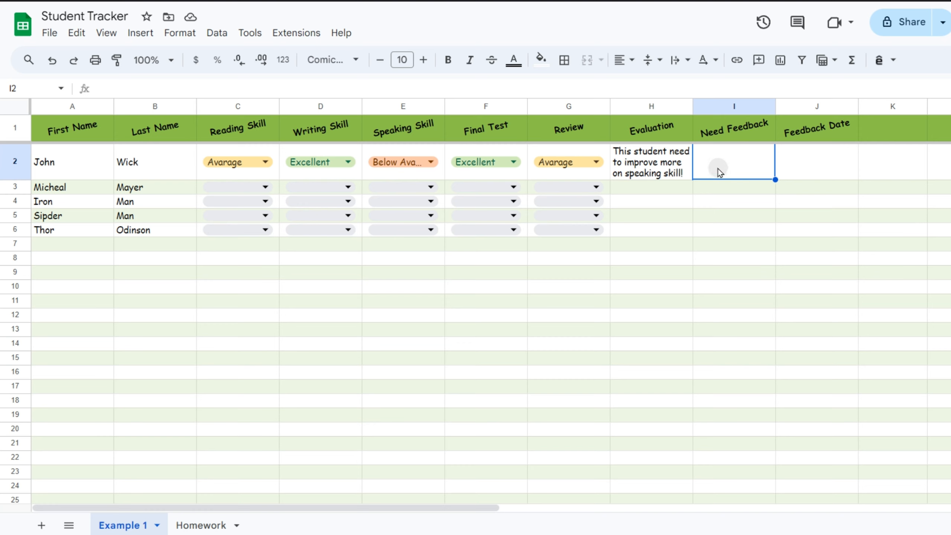
type("Yes")
key("Return")
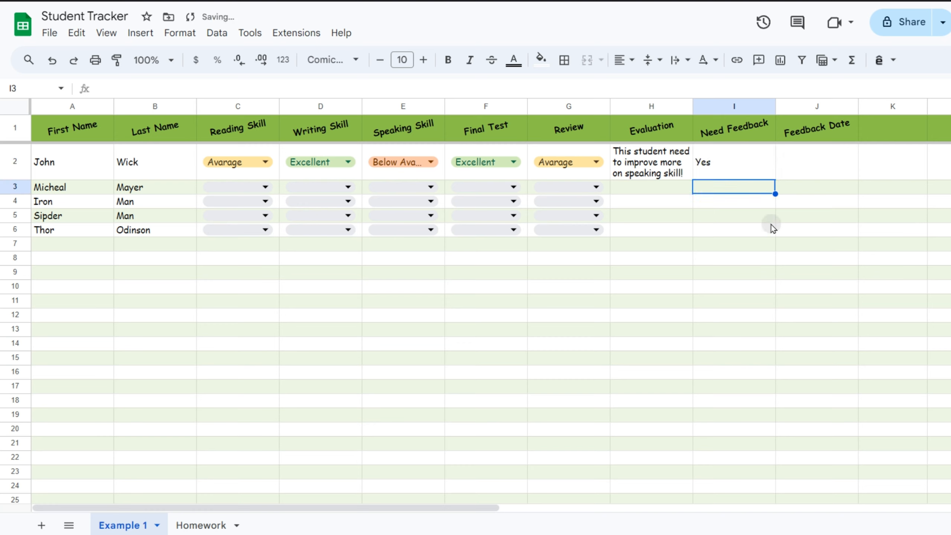
type("No")
key("Return")
type("Yes")
key("Return")
type("Yes")
key("Return")
left_click_drag(753, 164, 758, 217)
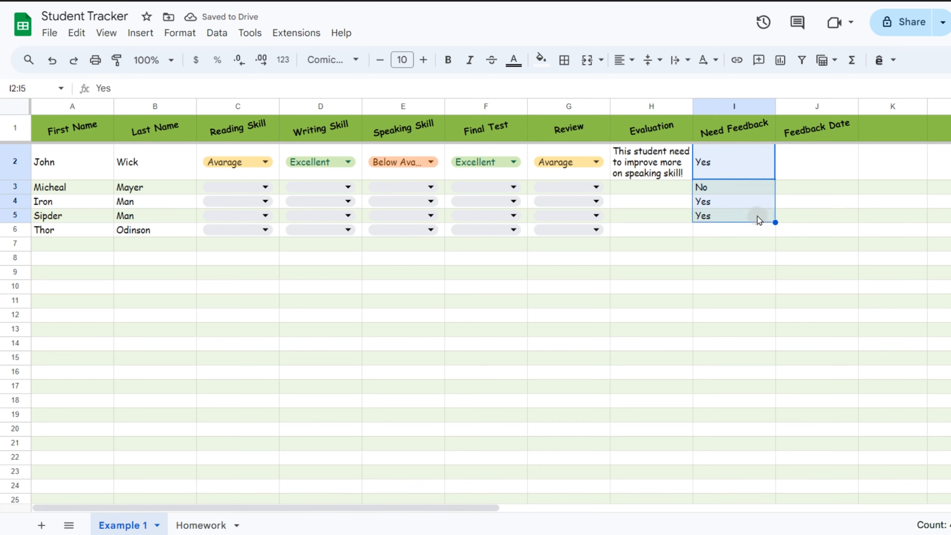
key("Delete")
left_click(760, 222)
- Insert a ticked checkbox in the Need Feedback cell I2 and copy it to I3:I6
left_click(741, 175)
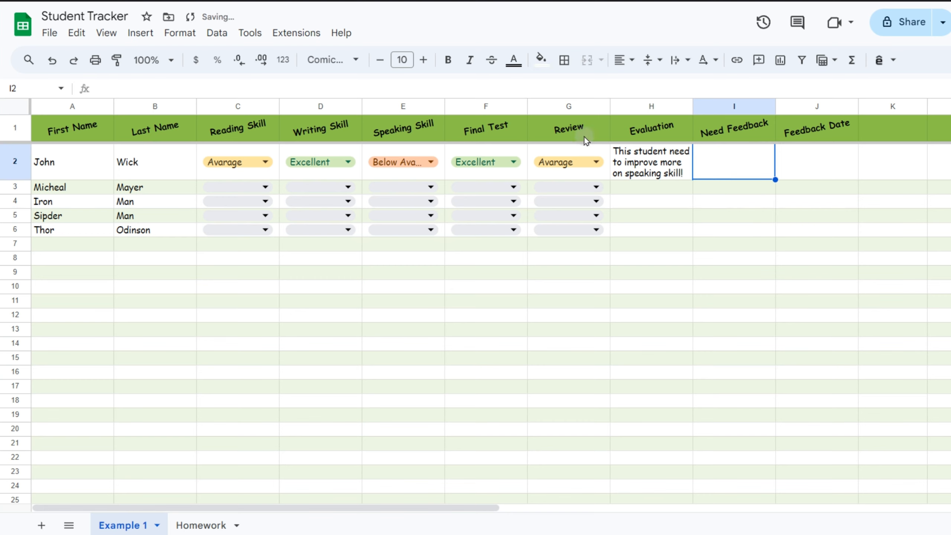
left_click(150, 35)
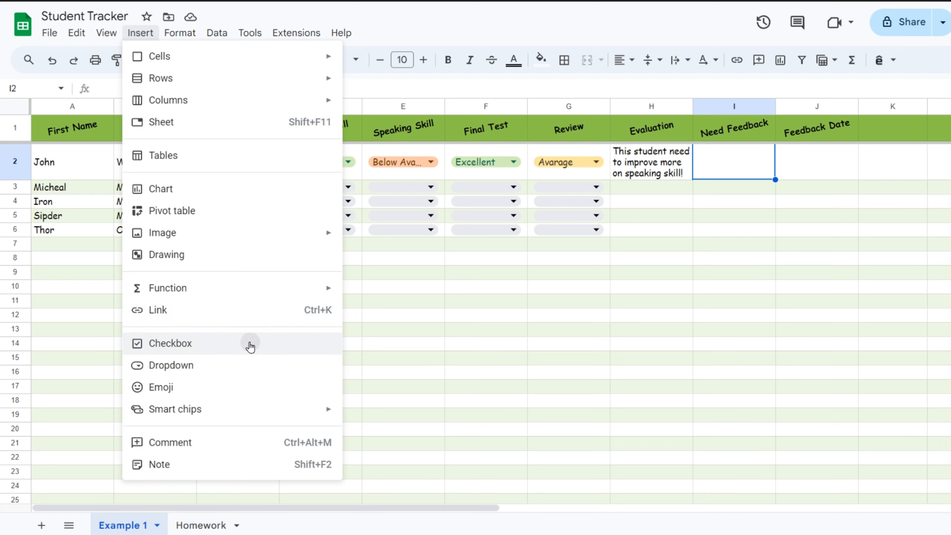
left_click(250, 344)
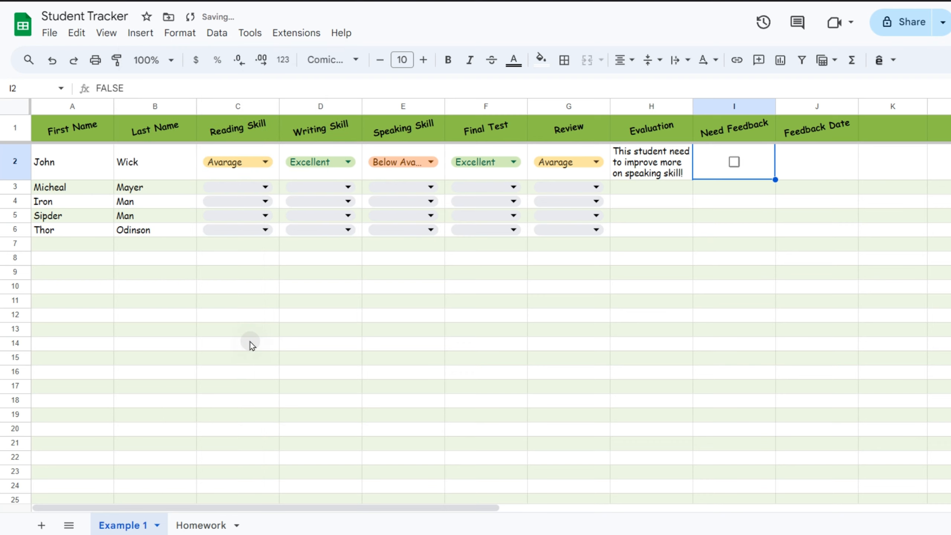
left_click(733, 163)
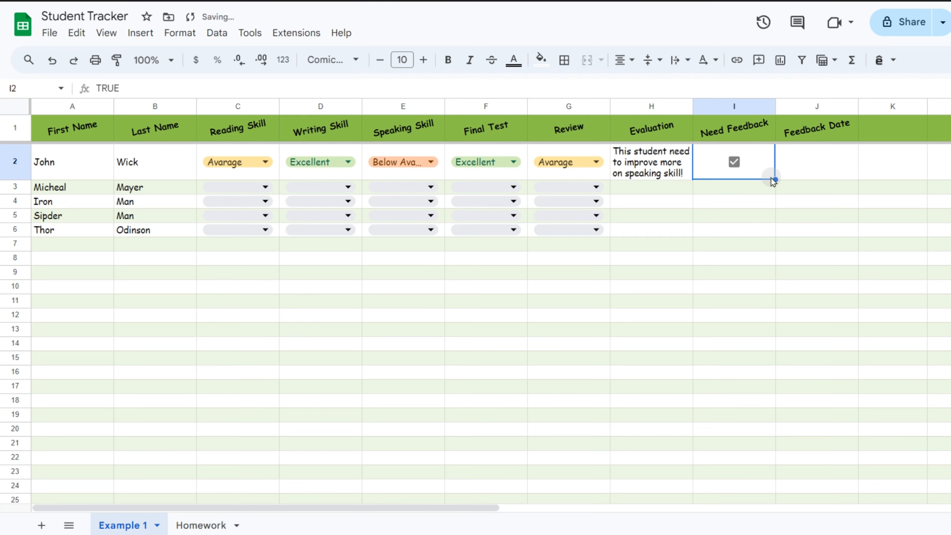
left_click_drag(760, 186, 758, 232)
key("ctrl+v")
- Untick the Need Feedback checkboxes of all five students in I2:I6
left_click(745, 192)
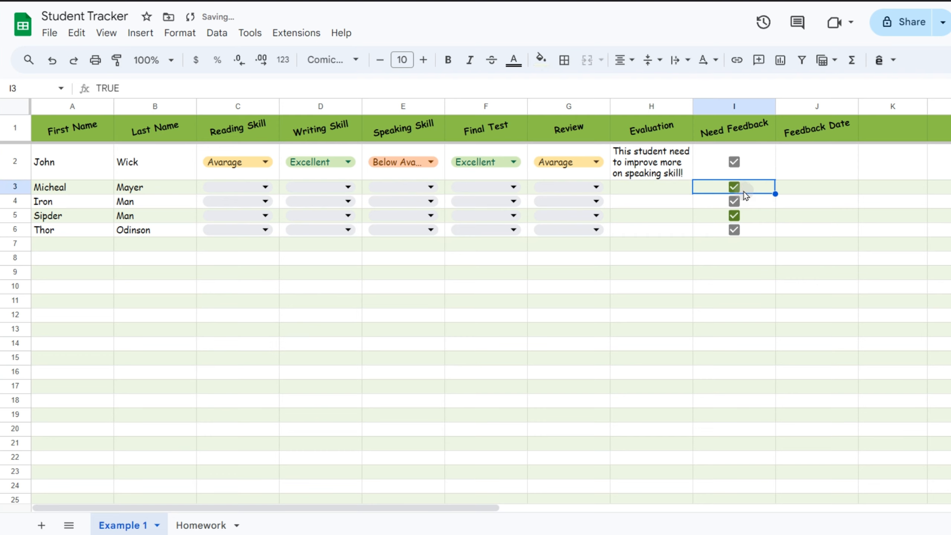
left_click(734, 201)
left_click(734, 216)
left_click(734, 230)
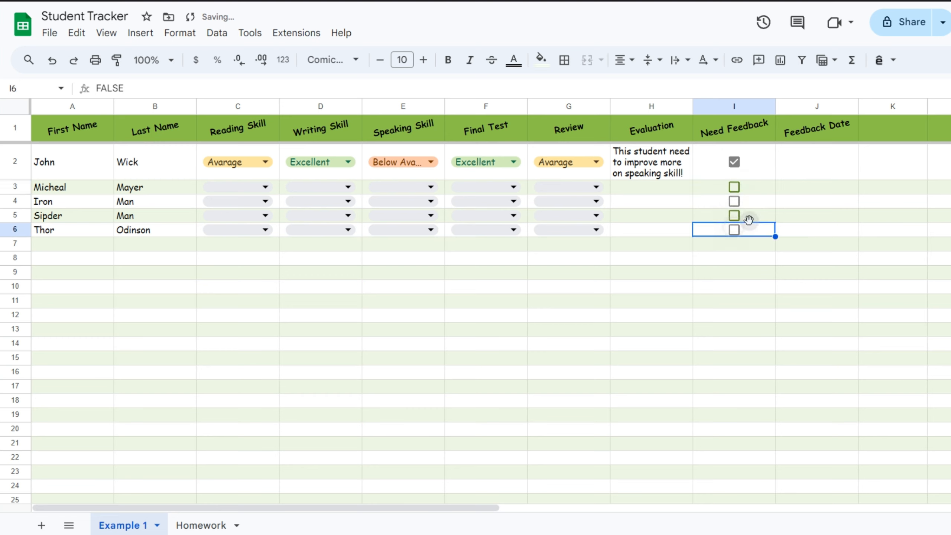
left_click(734, 163)
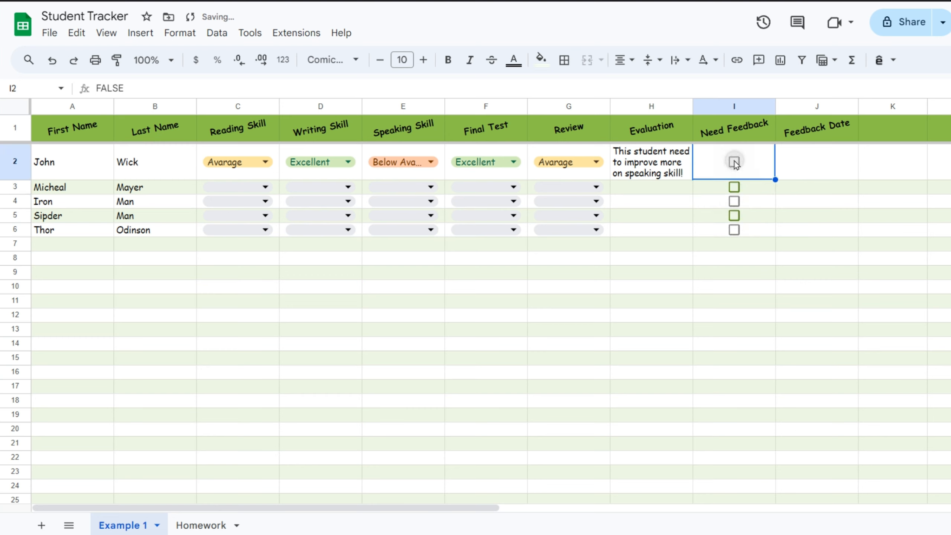
- Enter 10/02/2024 in the Feedback Date cell J2 and begin a date in J3
left_click(831, 165)
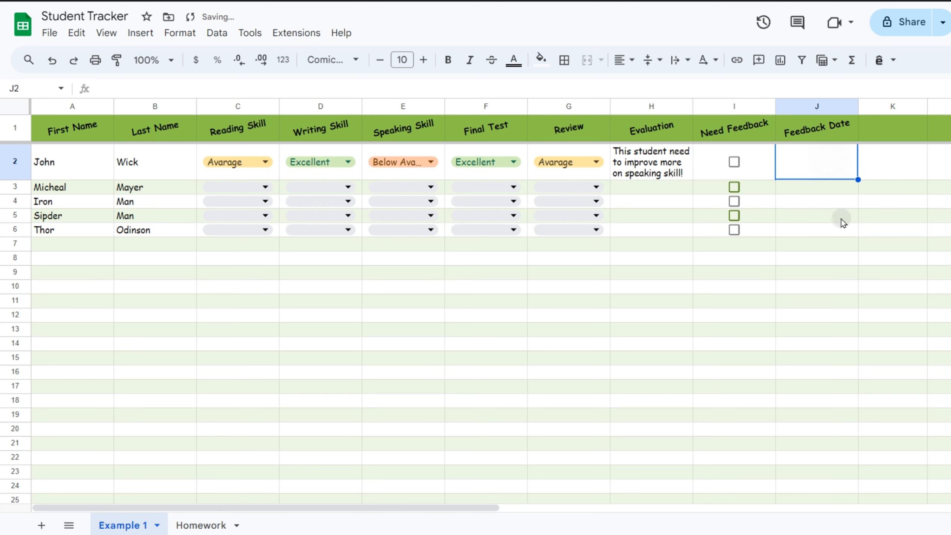
type("10/")
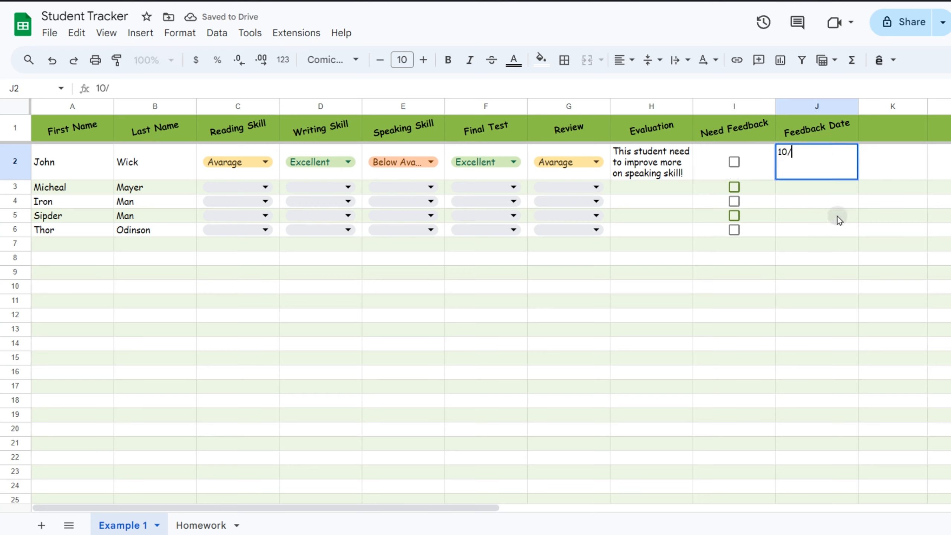
type("02/2024")
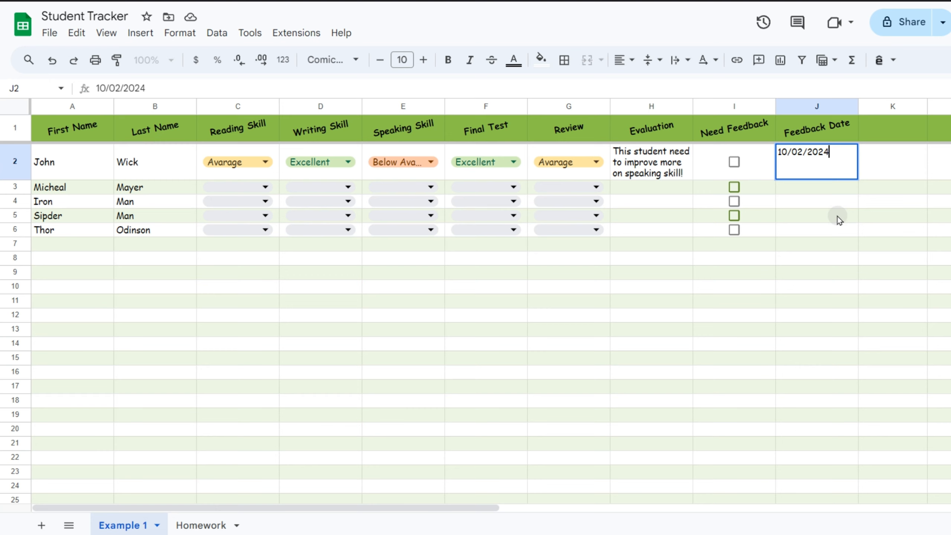
key("Return")
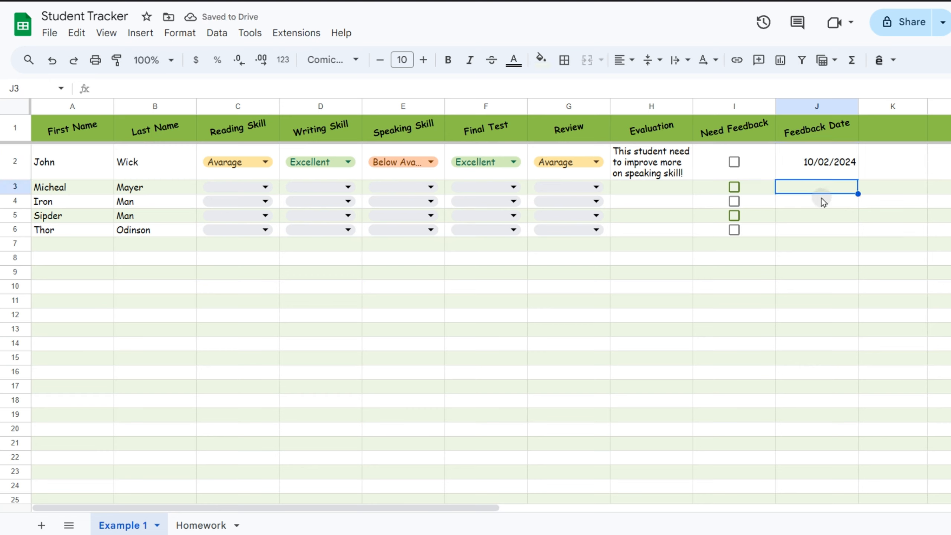
type("20")
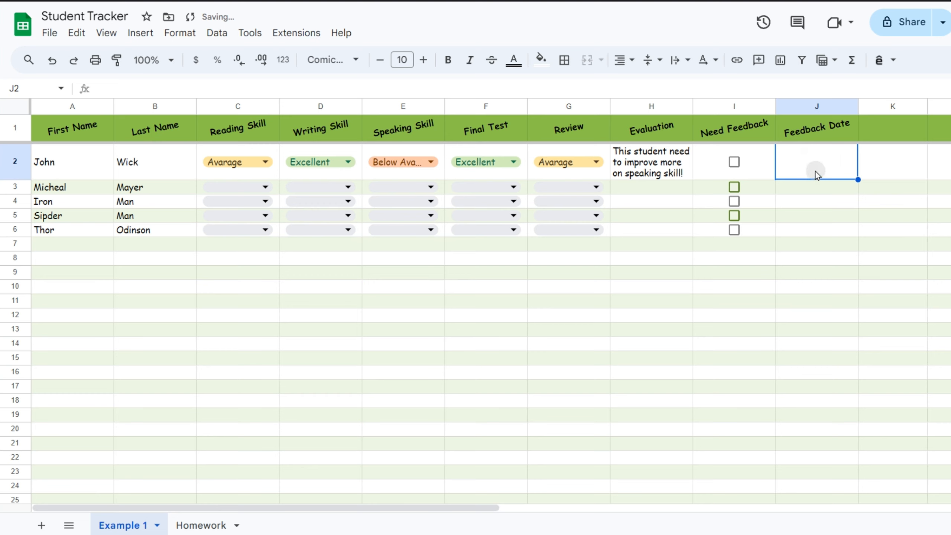
- Add a data validation rule to J2 that accepts only valid dates and rejects invalid input
left_click(213, 34)
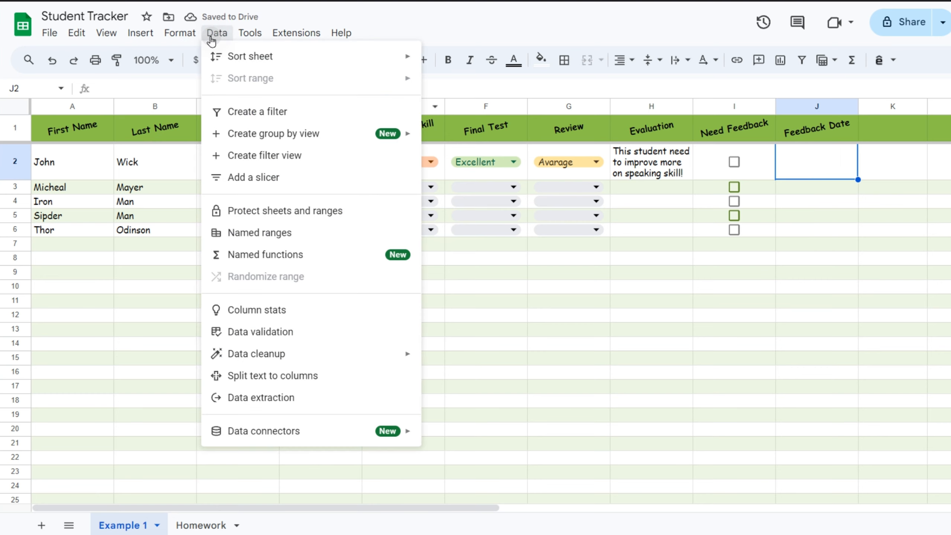
left_click(354, 333)
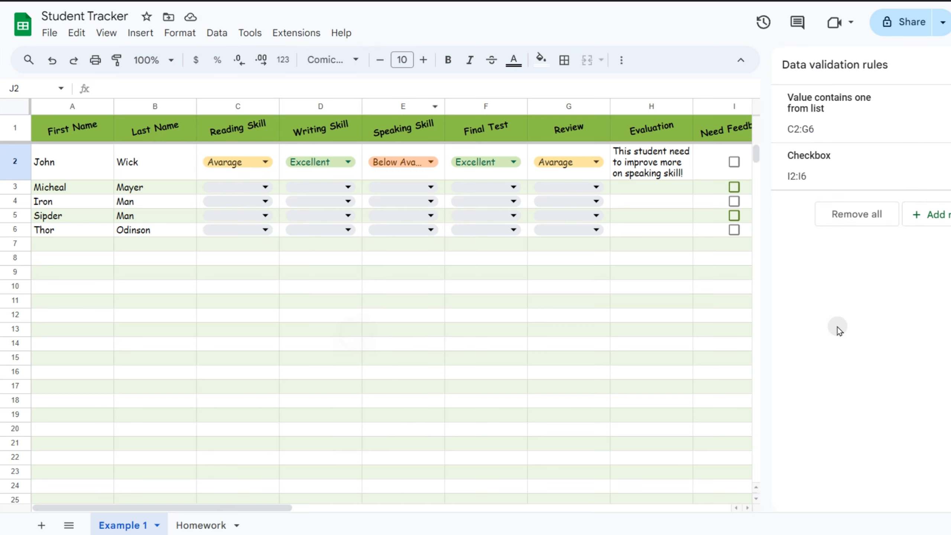
left_click(950, 220)
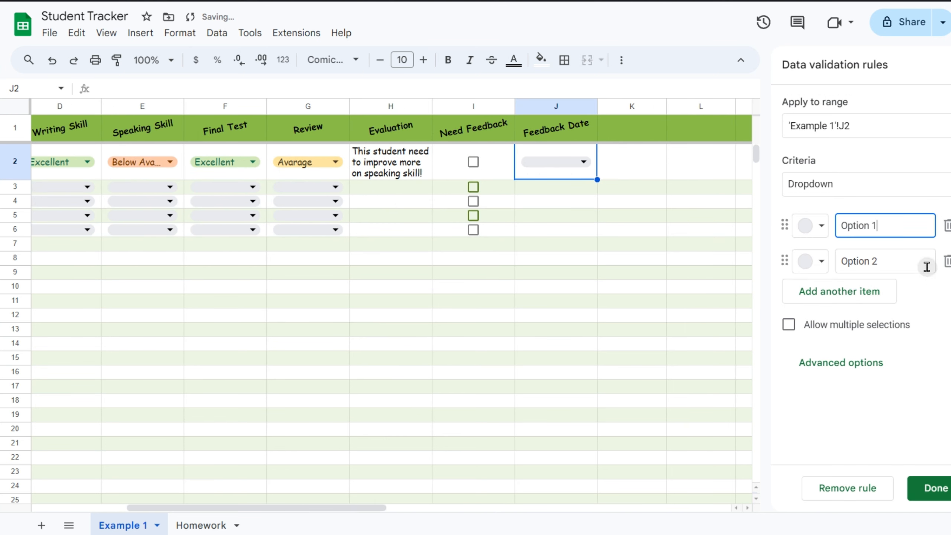
left_click(886, 185)
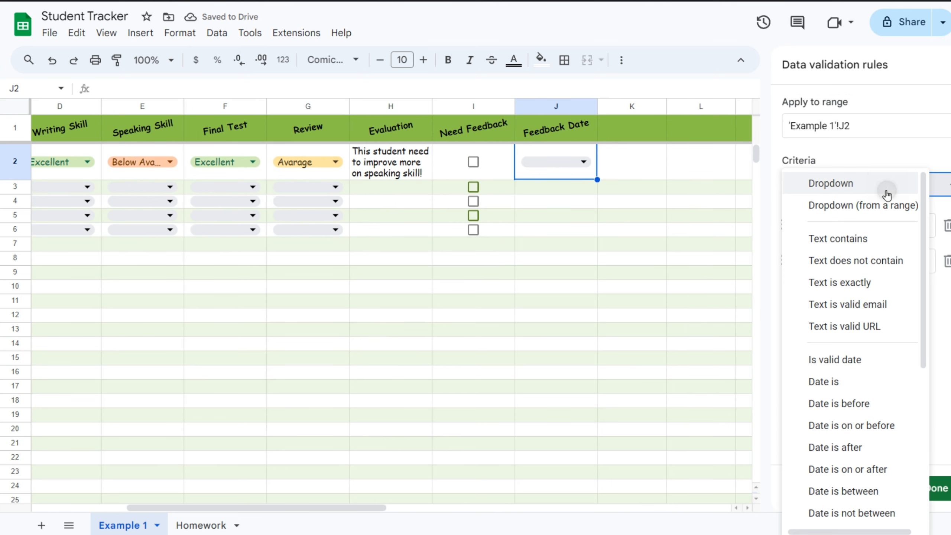
left_click(860, 367)
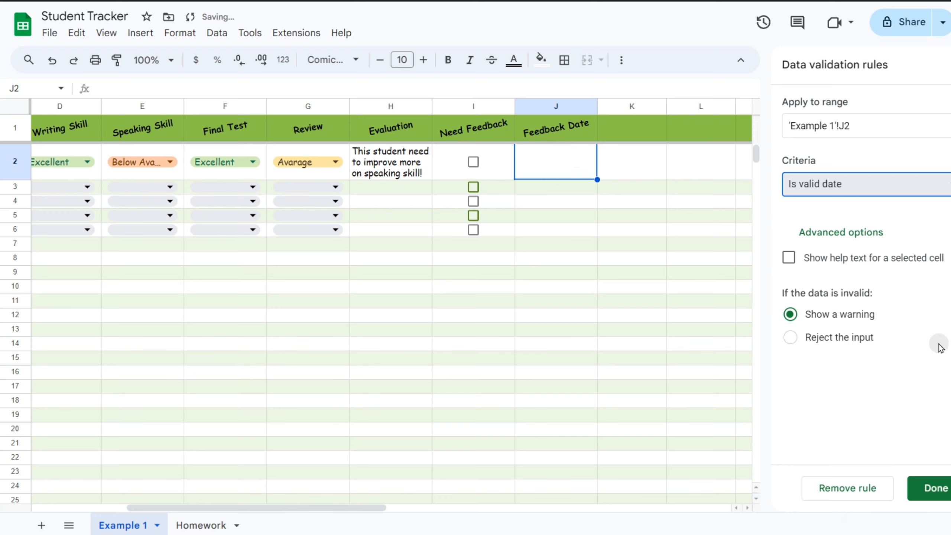
left_click(859, 342)
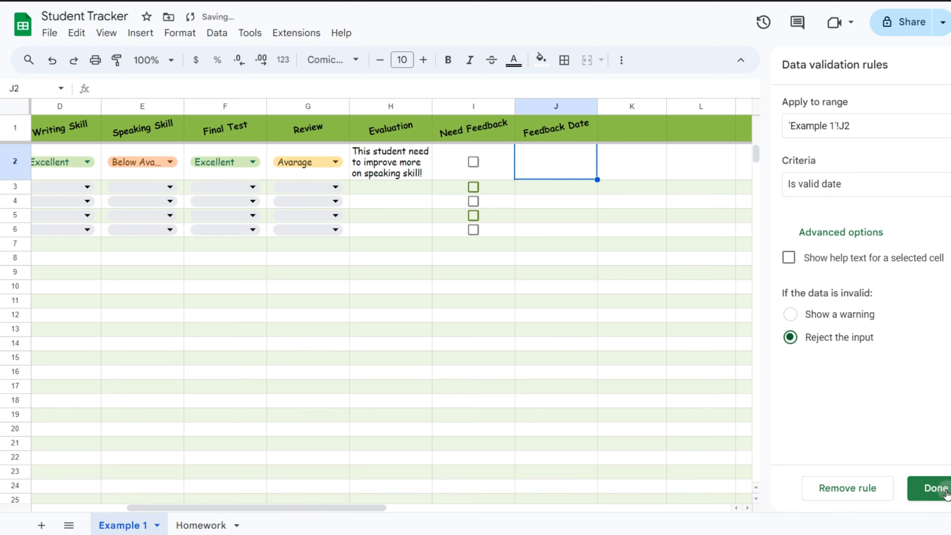
left_click(932, 488)
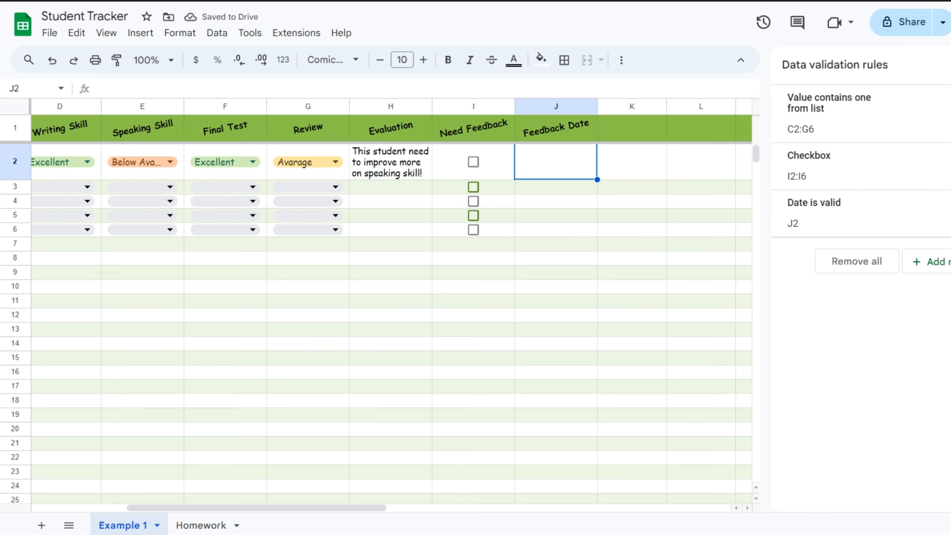
- Pick the feedback dates 10/02/2024 in J2 and 10/09/2024 in J3 from the date picker
left_click(950, 64)
double_click(578, 173)
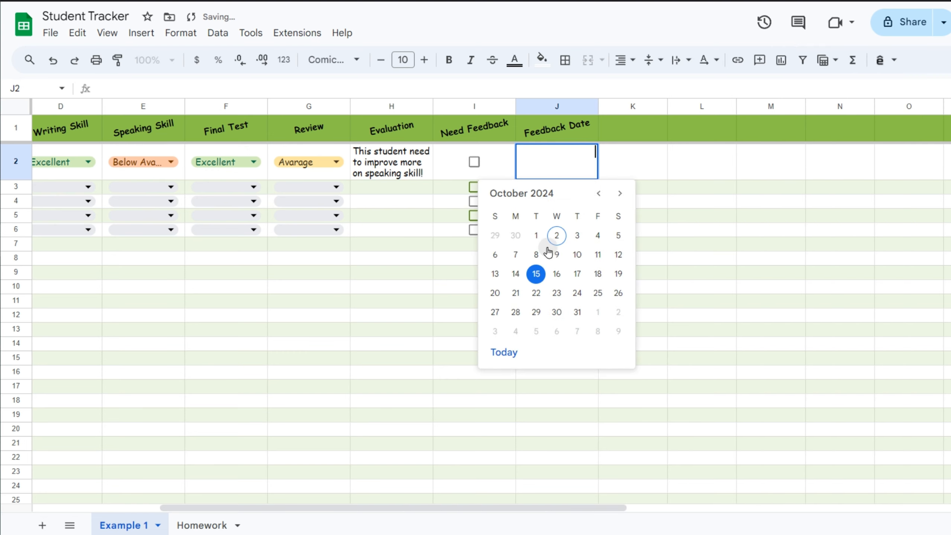
left_click(556, 235)
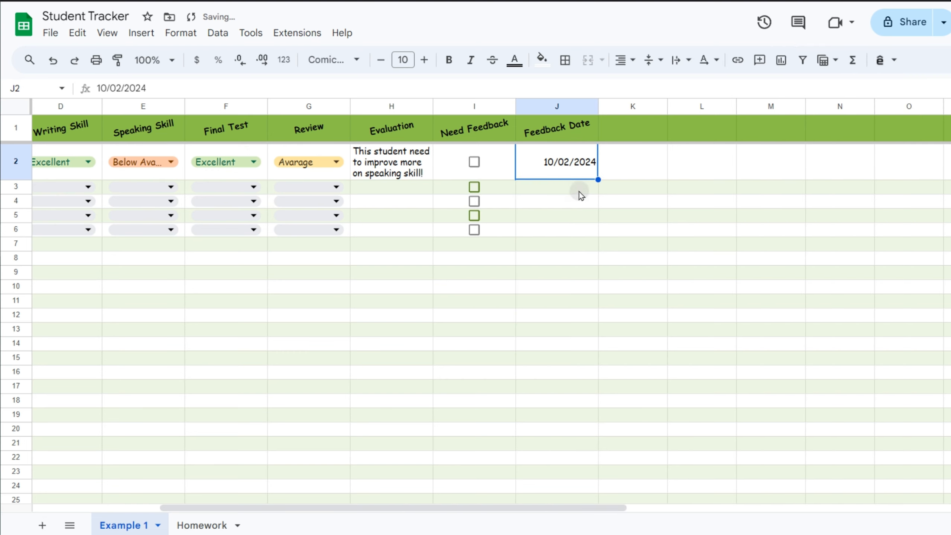
double_click(577, 190)
left_click(556, 271)
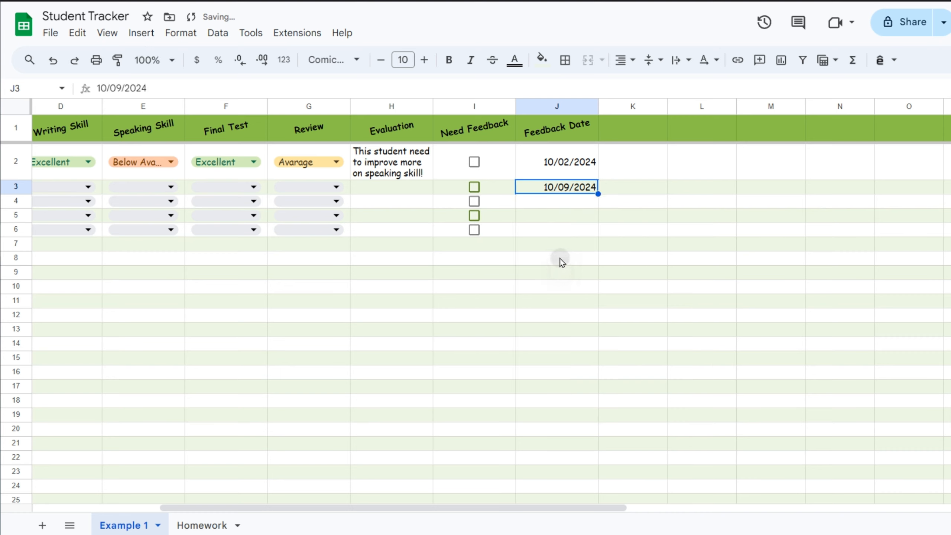
- Tick the Need Feedback checkboxes of all five students in I2:I6
left_click(558, 245)
left_click(479, 203)
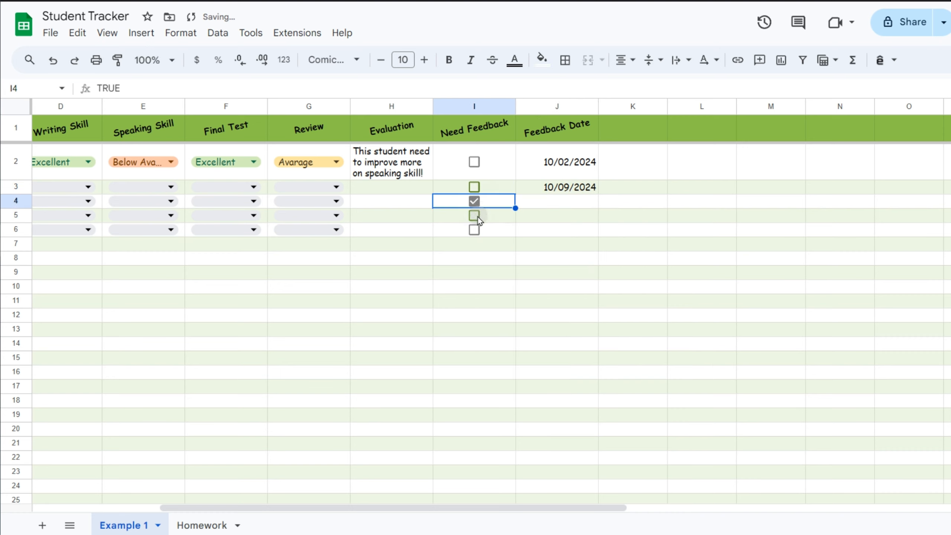
left_click(476, 215)
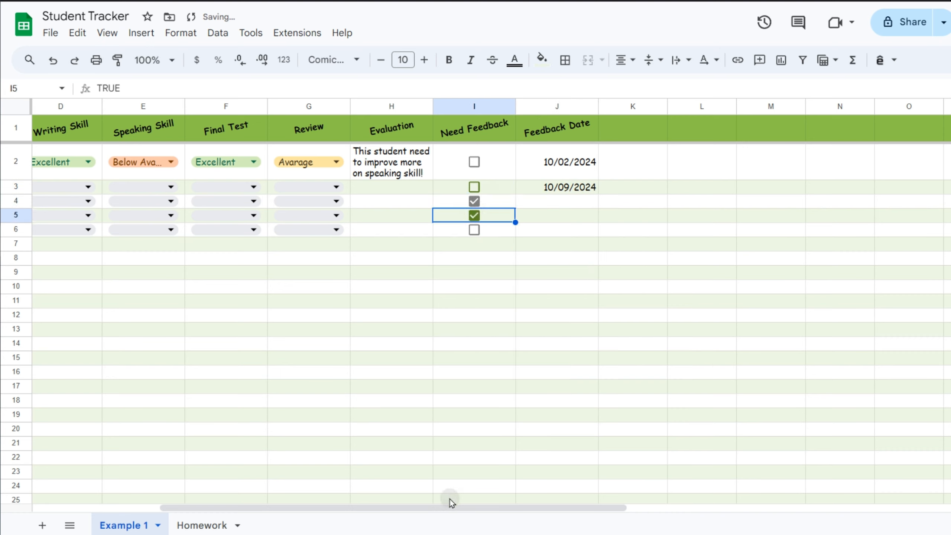
left_click(475, 230)
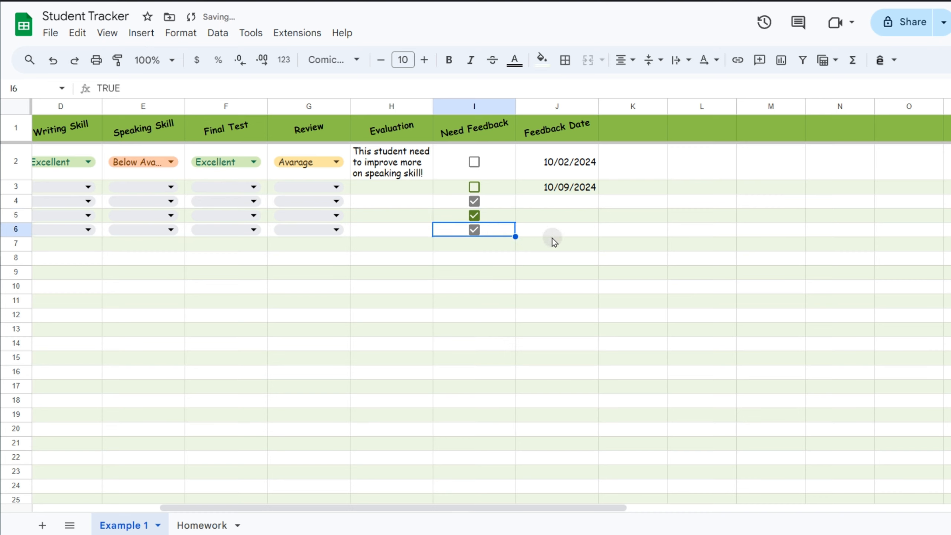
left_click(475, 189)
left_click(476, 163)
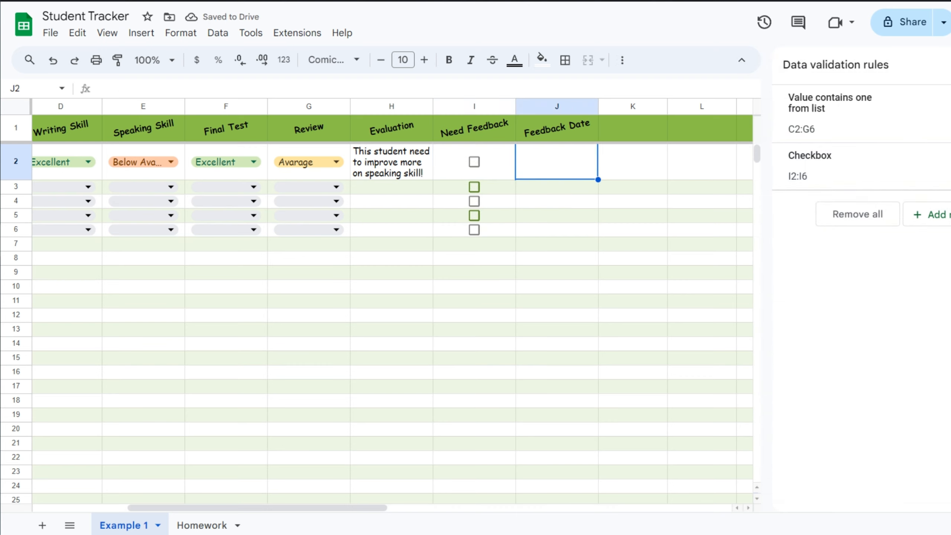
- Enter the formula =IF(I2=true,"Need Select Date") in the Feedback Date cell J2
left_click(950, 65)
left_click(595, 215)
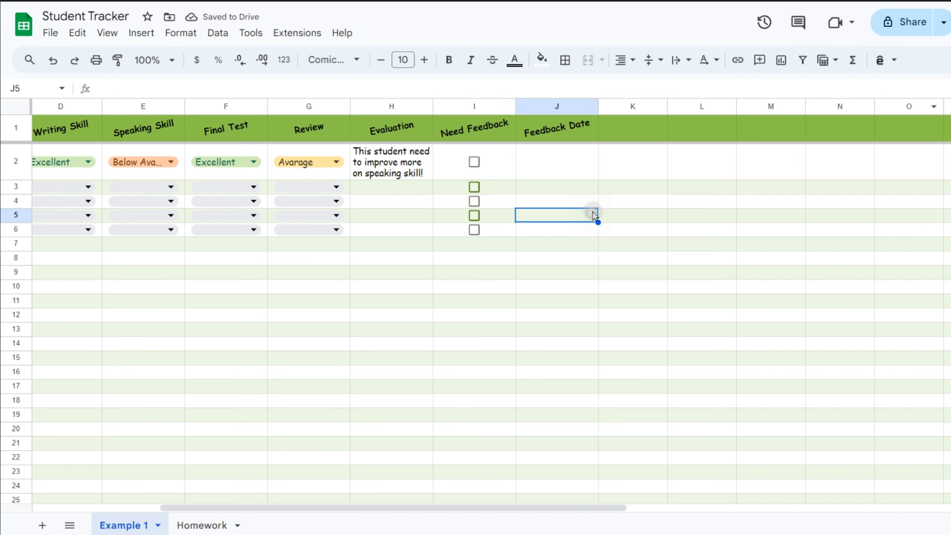
left_click(569, 173)
type("=")
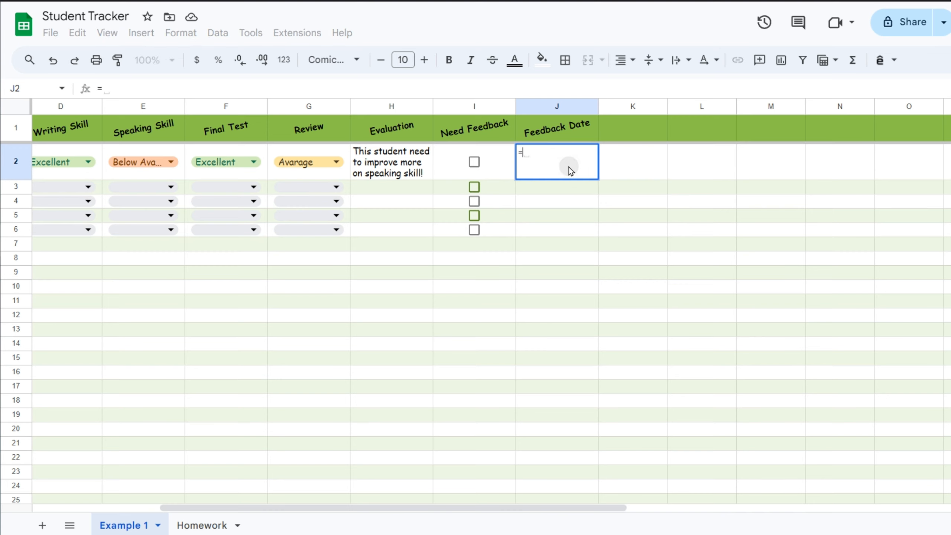
type("IF(")
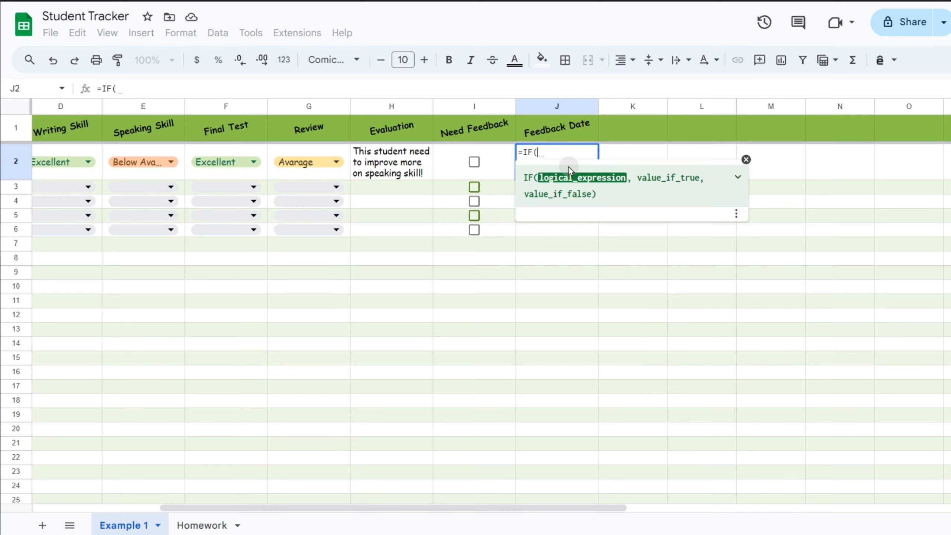
left_click(486, 160)
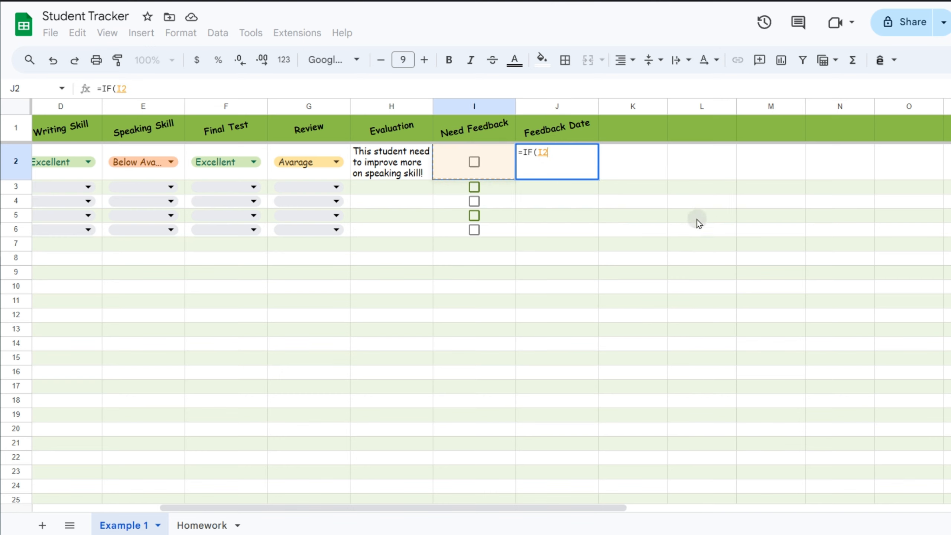
type("=tr")
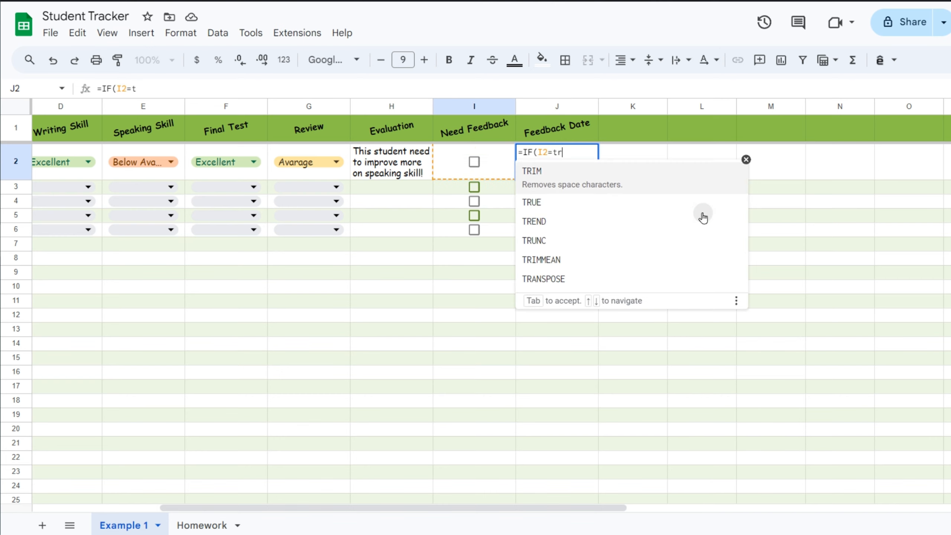
type("ue,\"")
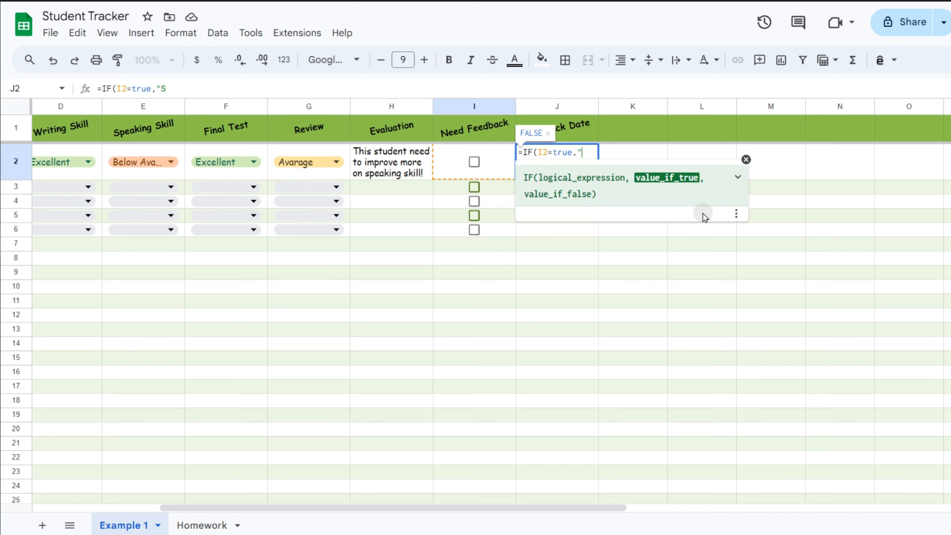
type("Need Select Date")
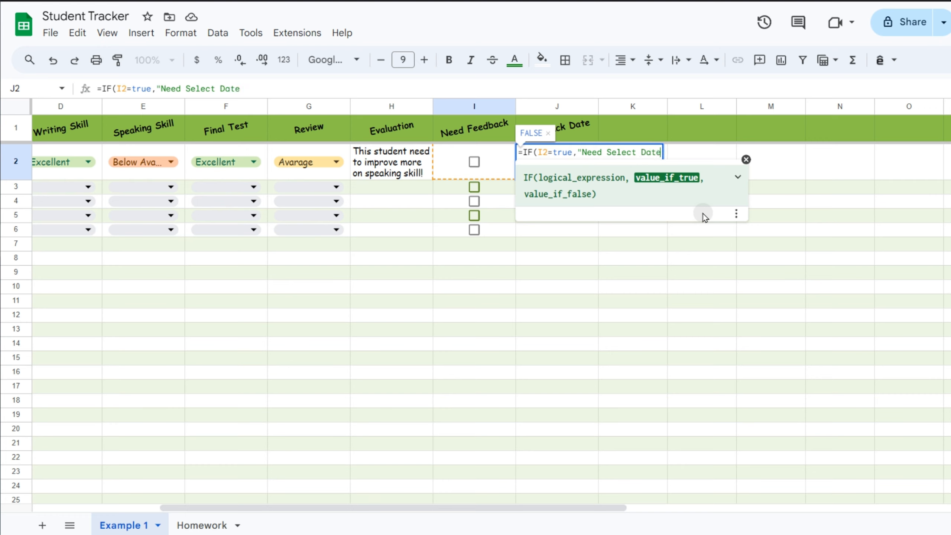
key("Return")
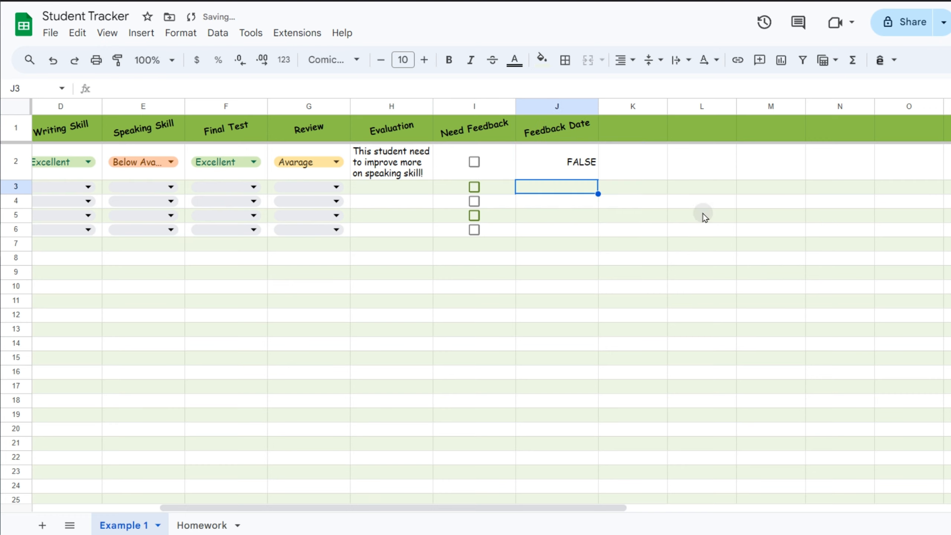
double_click(558, 155)
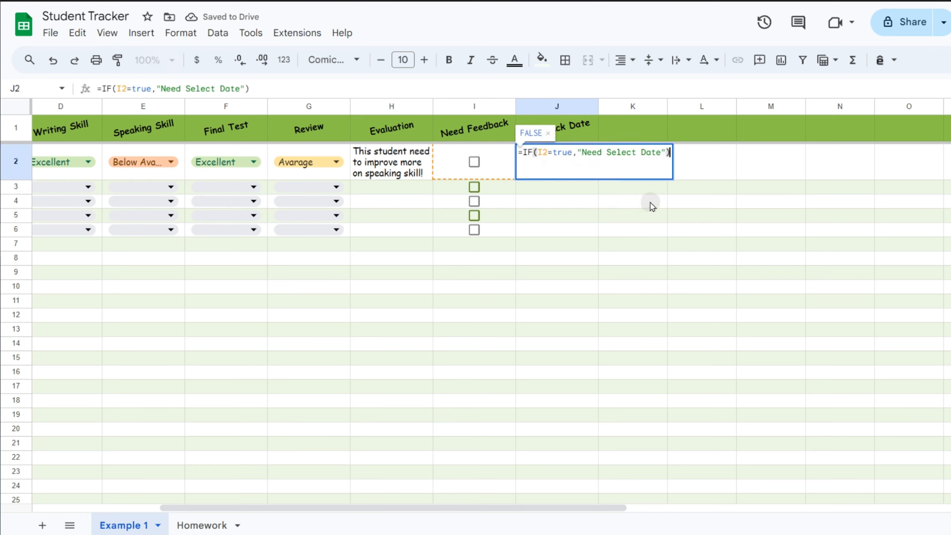
key("BackSpace")
type(",")
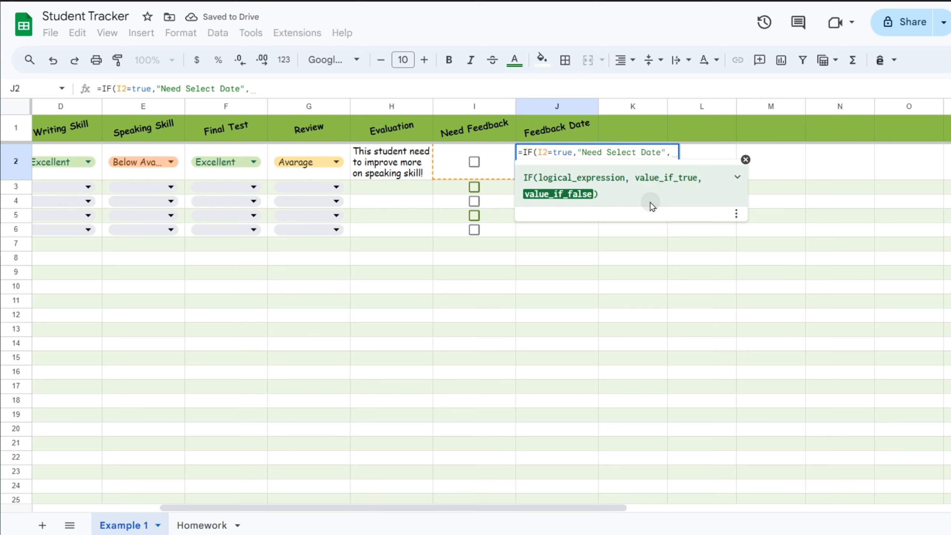
key("Return")
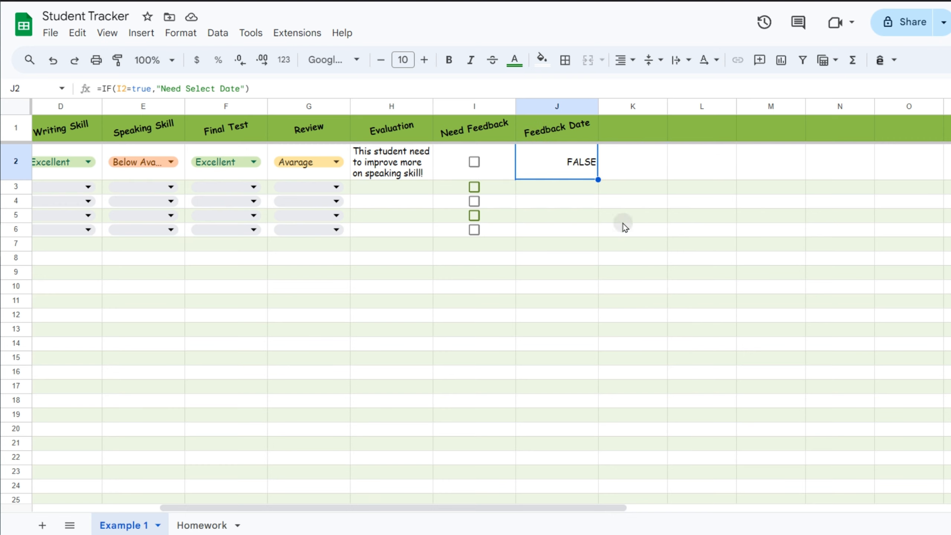
- Test the J2 formula by ticking and unticking the Need Feedback checkbox in I2
left_click(474, 162)
left_click(474, 162)
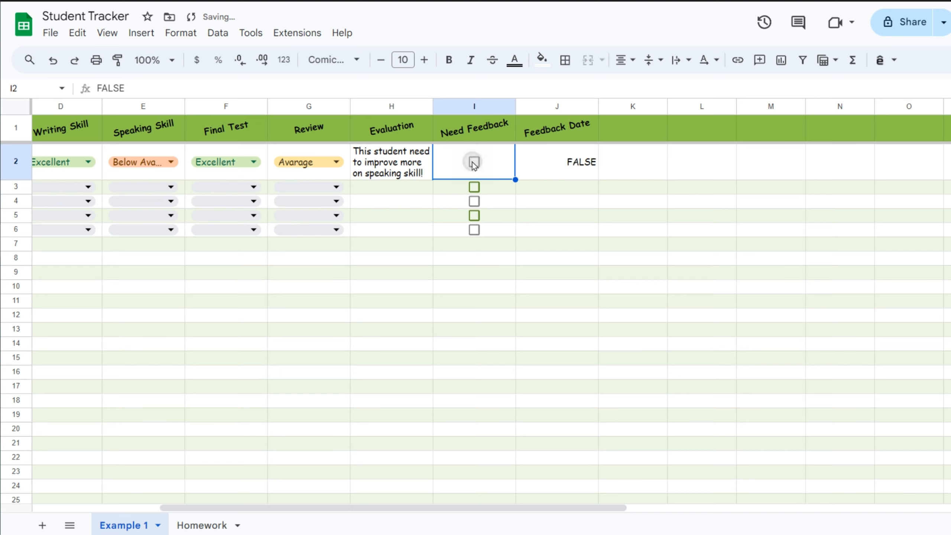
left_click(474, 162)
left_click(475, 164)
- Extend the J2 formula to =IF(I2=true,"Need Select Date","") and test it by ticking and unticking Need Feedback in I2
double_click(576, 165)
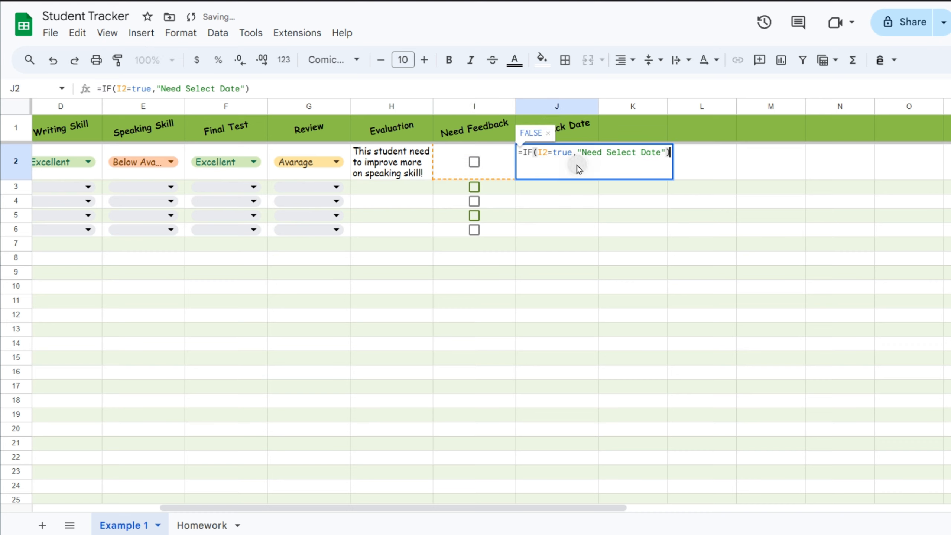
key("BackSpace")
type(",")
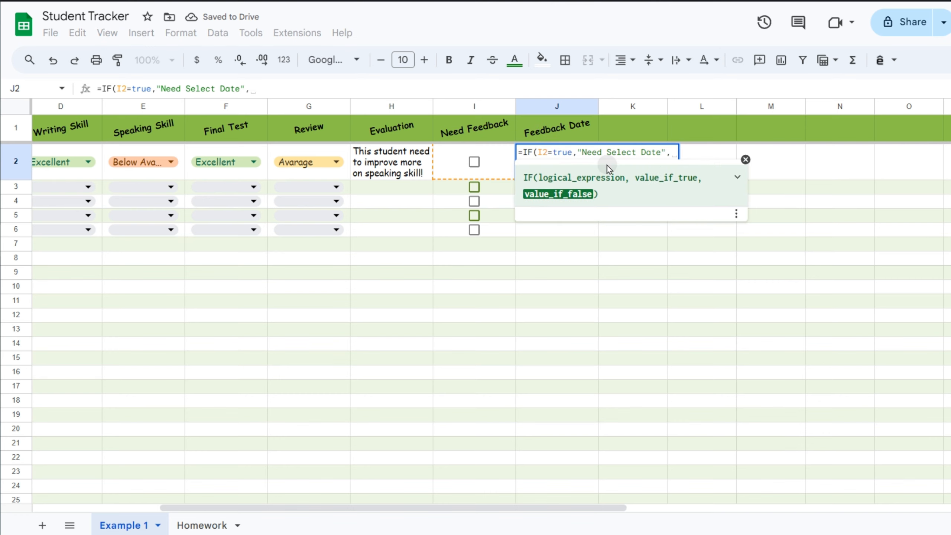
type("\"\"")
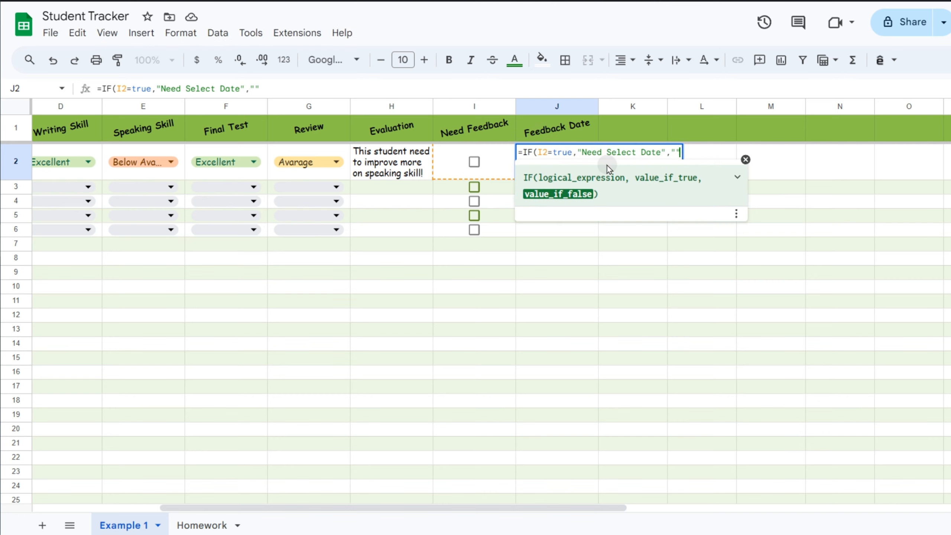
type(")")
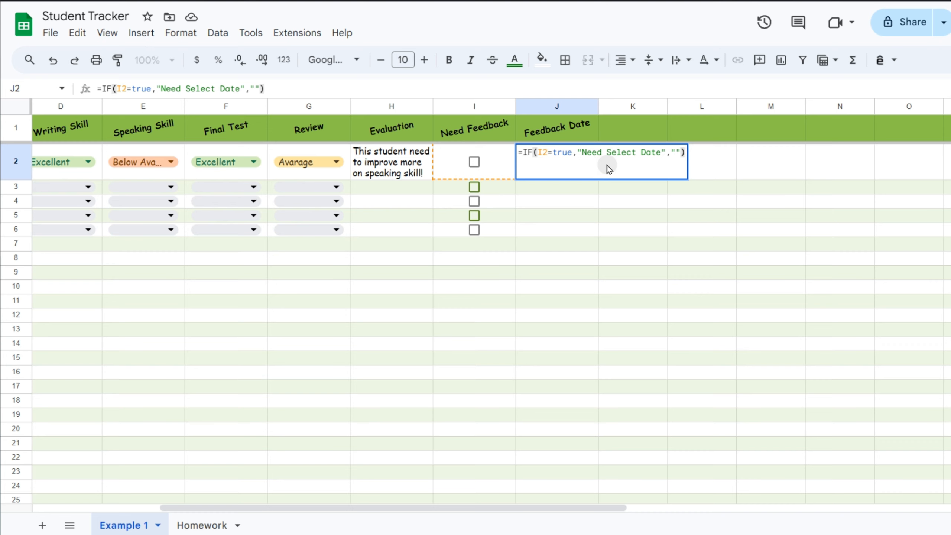
key("Return")
left_click(474, 162)
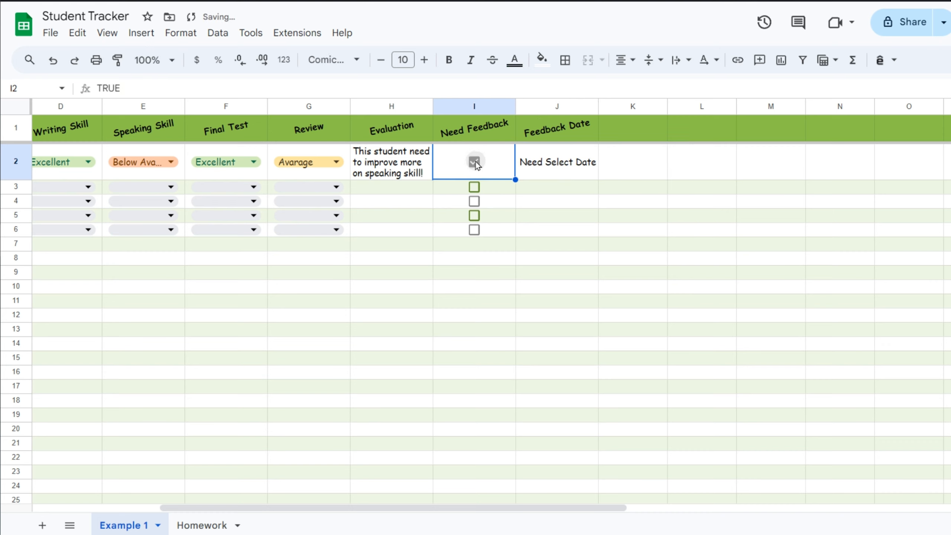
left_click(474, 162)
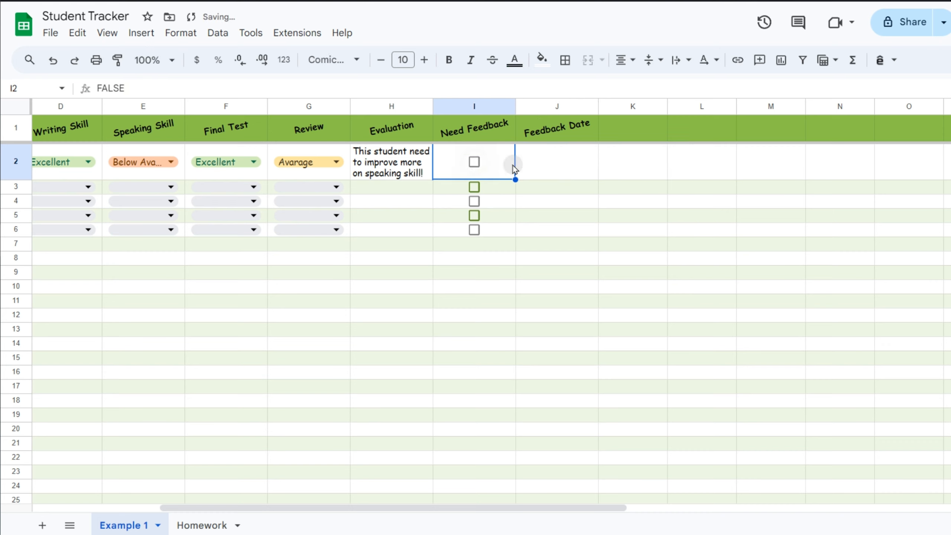
- Require a valid date in the Feedback Date cell J2 and check its date picker with Need Feedback ticked and unticked in I2
left_click(529, 164)
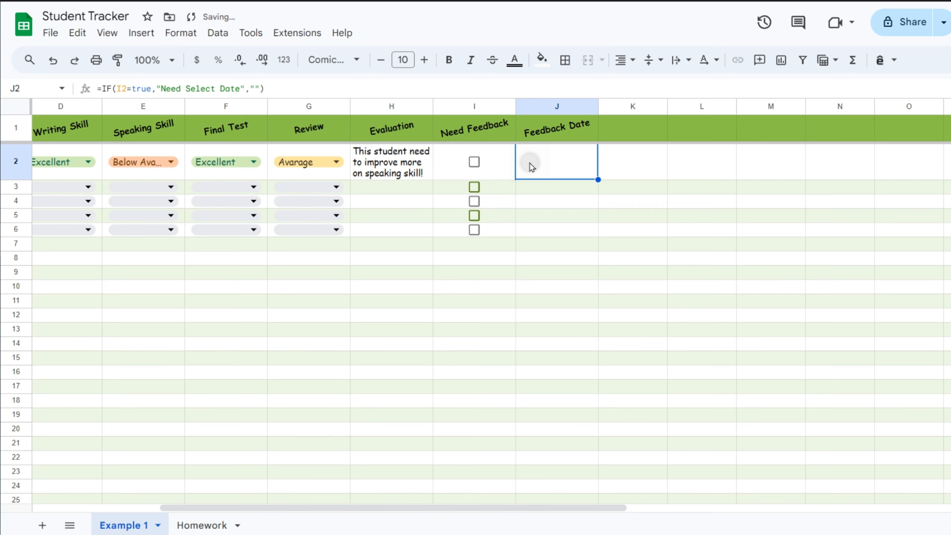
left_click(183, 33)
left_click(651, 227)
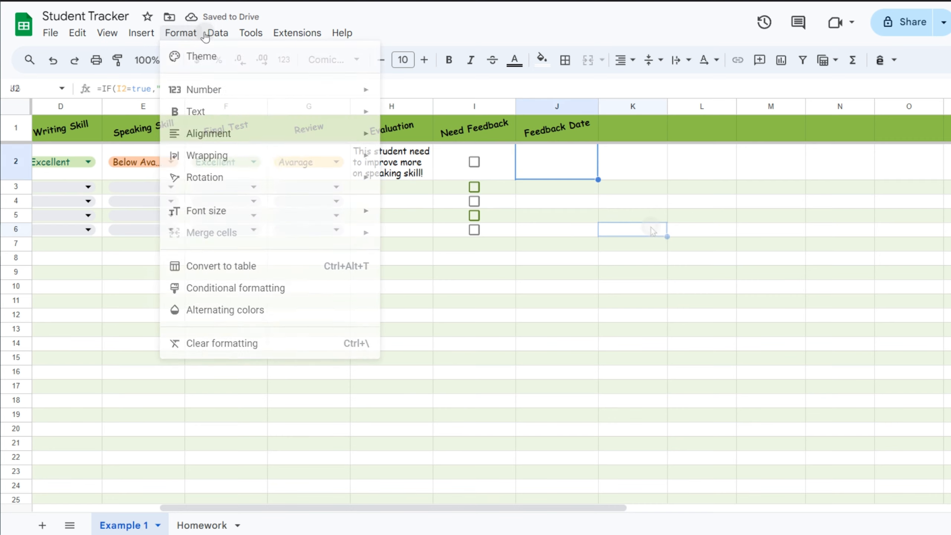
left_click(474, 162)
mouse_move(597, 167)
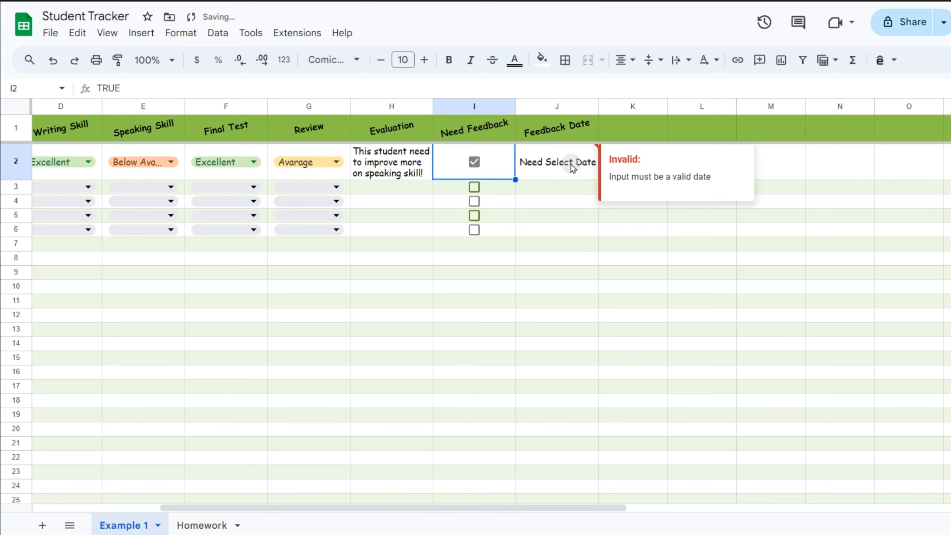
double_click(569, 164)
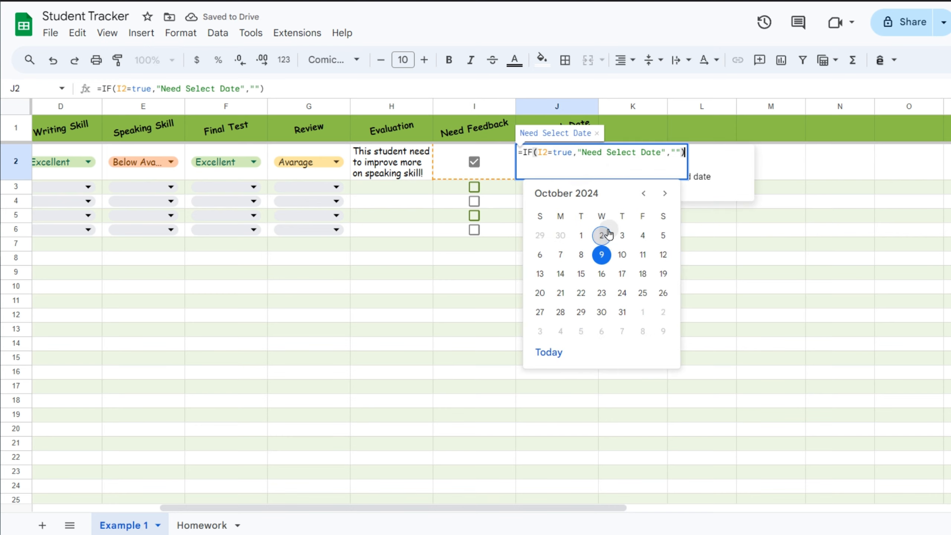
left_click(818, 273)
left_click(475, 163)
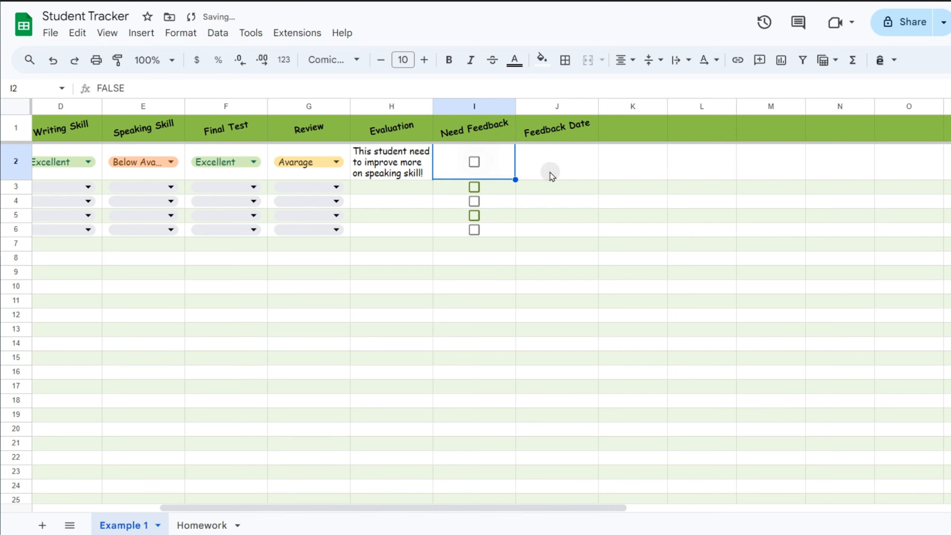
- Copy the J2 formula down through J6 and pick the feedback date 10/10/2024 in J3
left_click(563, 169)
left_click_drag(598, 180, 596, 228)
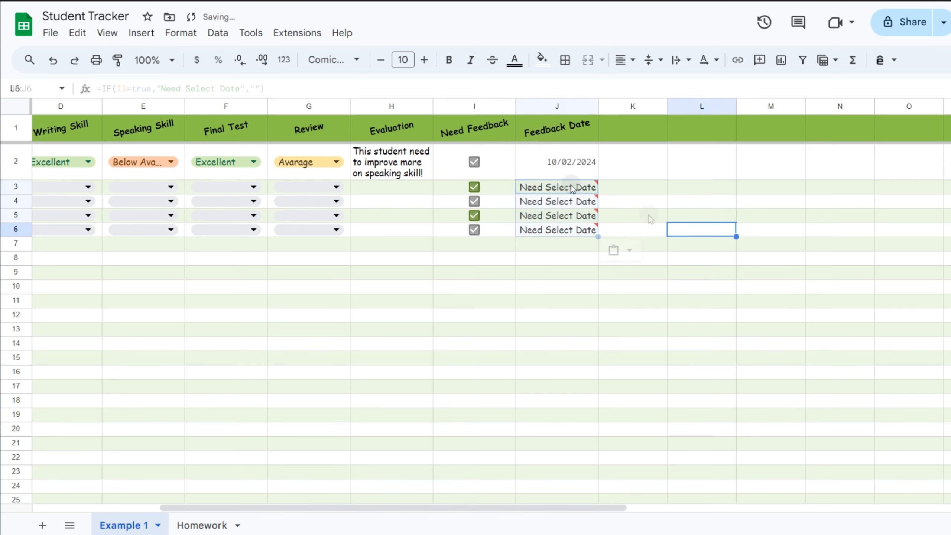
double_click(572, 187)
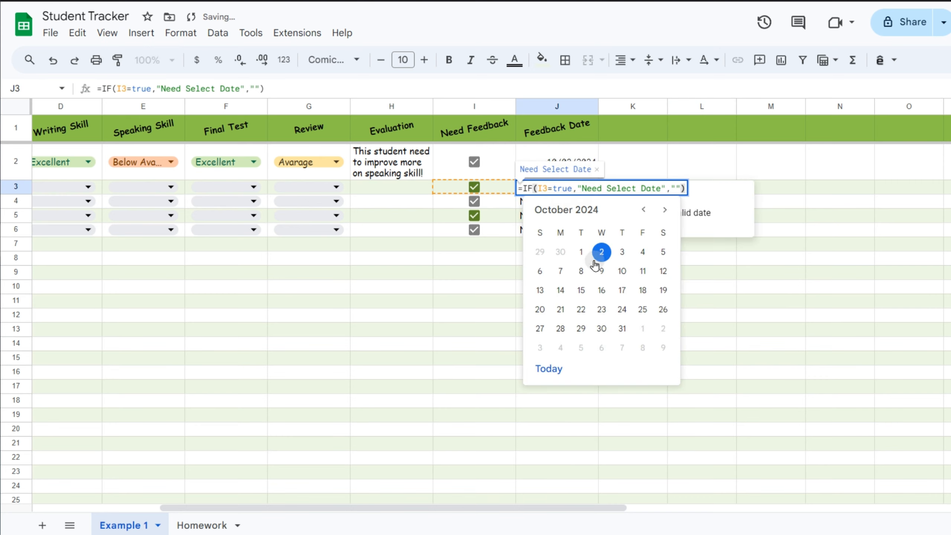
left_click(622, 270)
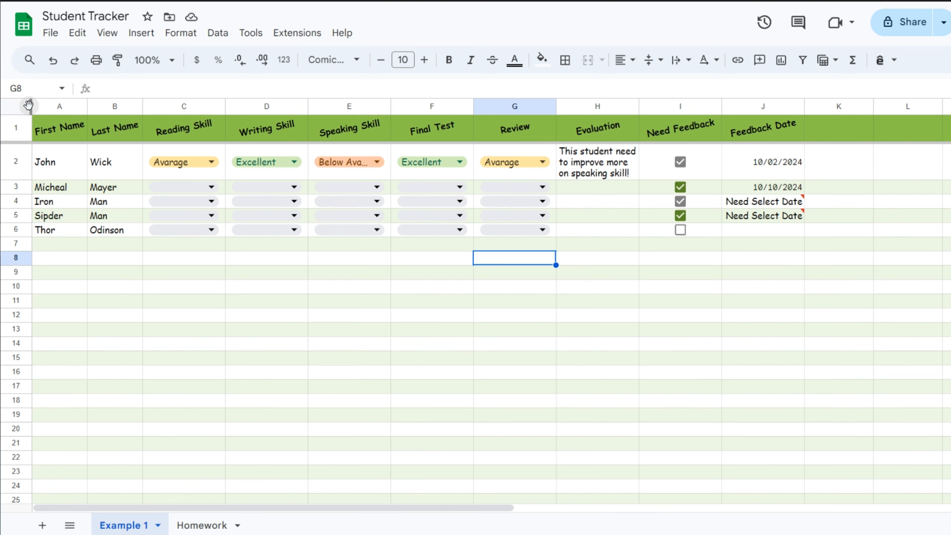
- Freeze the First Name and Last Name columns, A and B
left_click_drag(30, 106, 145, 107)
left_click(273, 318)
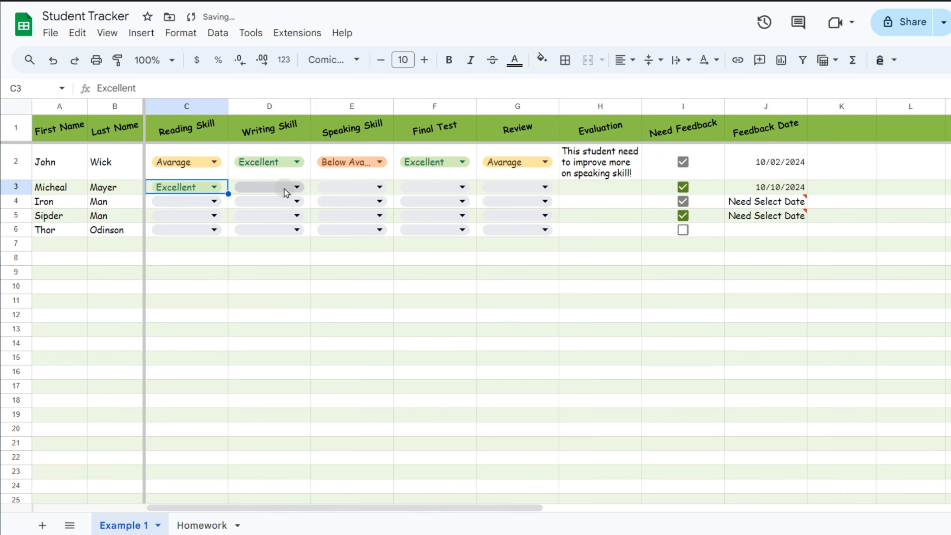
- Rate the second student Excellent for Writing Skill, Speaking Skill, Final Test and Review in D3:G3
left_click(285, 189)
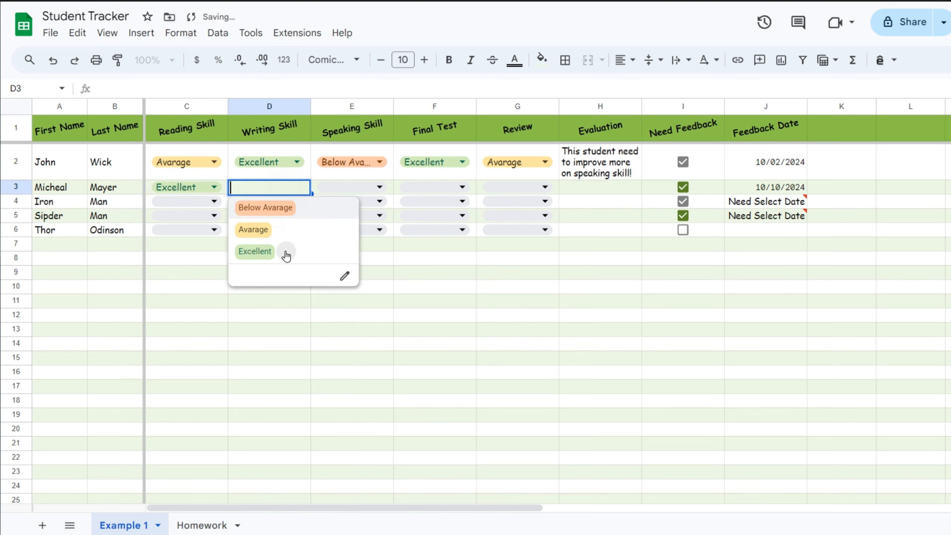
left_click(286, 256)
left_click(351, 188)
left_click(354, 256)
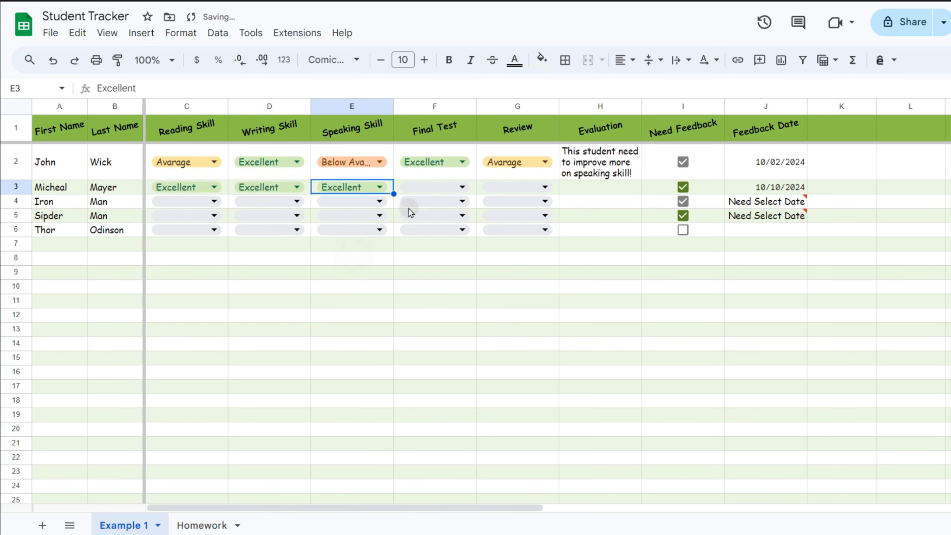
left_click(419, 188)
left_click(428, 251)
left_click(510, 189)
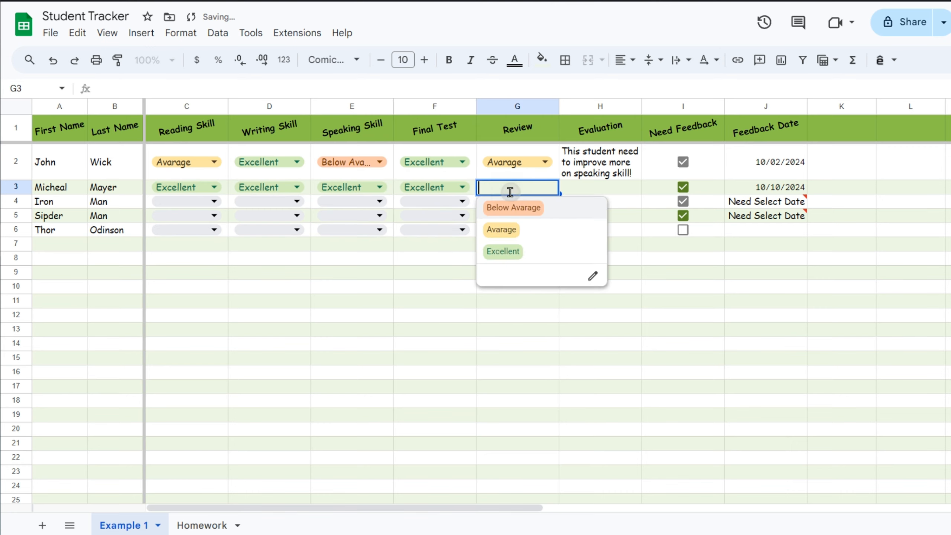
left_click(510, 250)
left_click(635, 193)
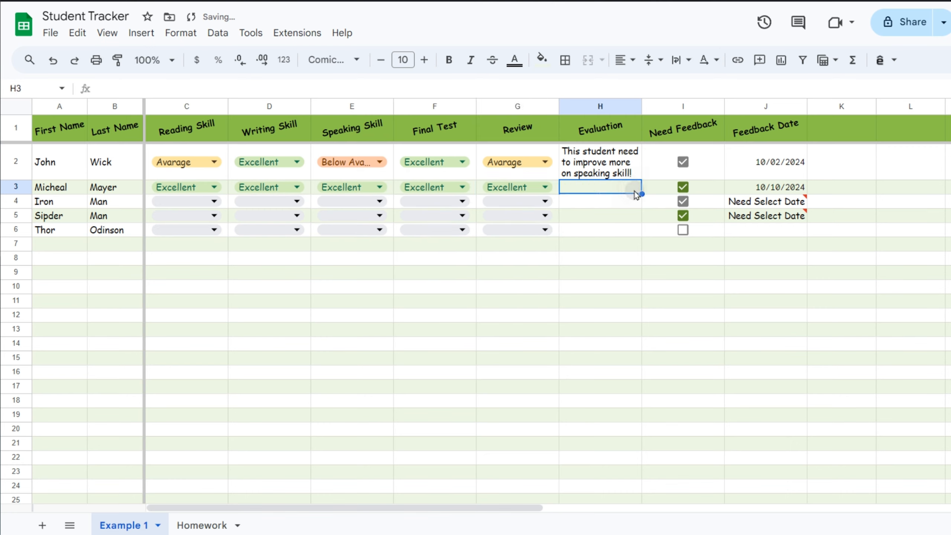